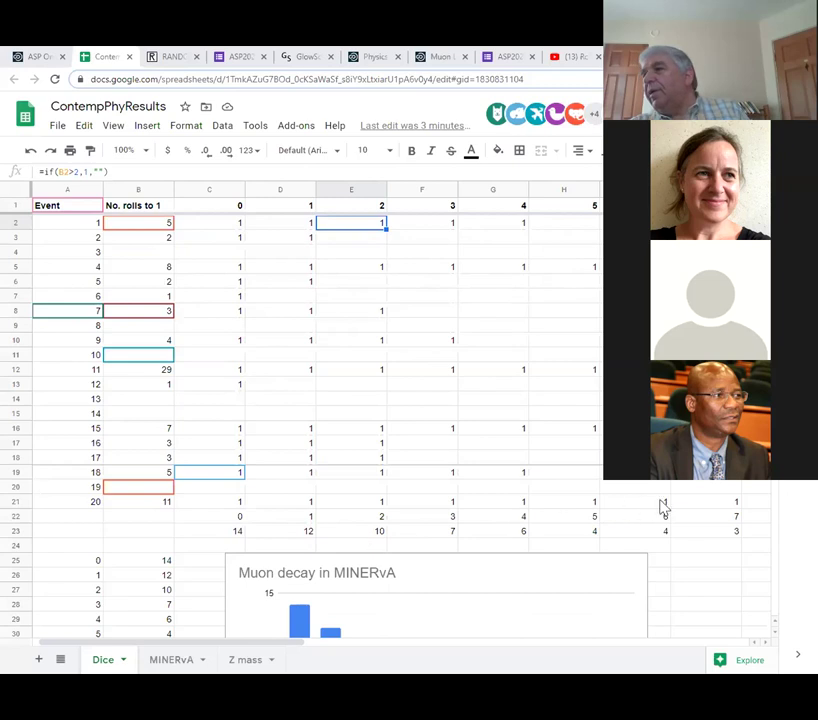
- On the Dice sheet, change the 1 lifetime formula to =14/2.72 and clear the 2 lifetimes value
{"action": "scroll", "coordinate": [305, 466], "scroll_direction": "down", "scroll_amount": 5}
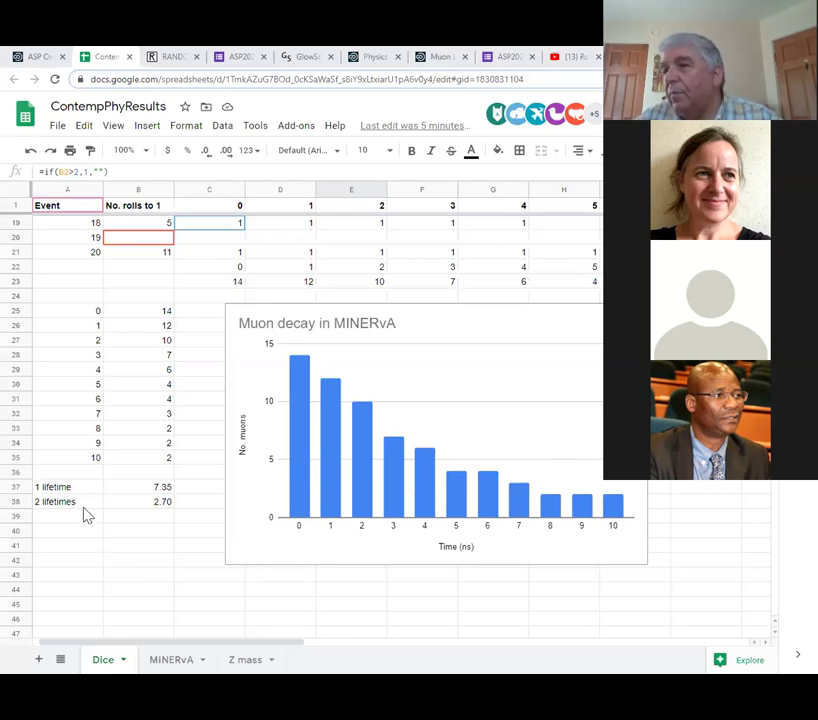
{"action": "left_click", "coordinate": [55, 490]}
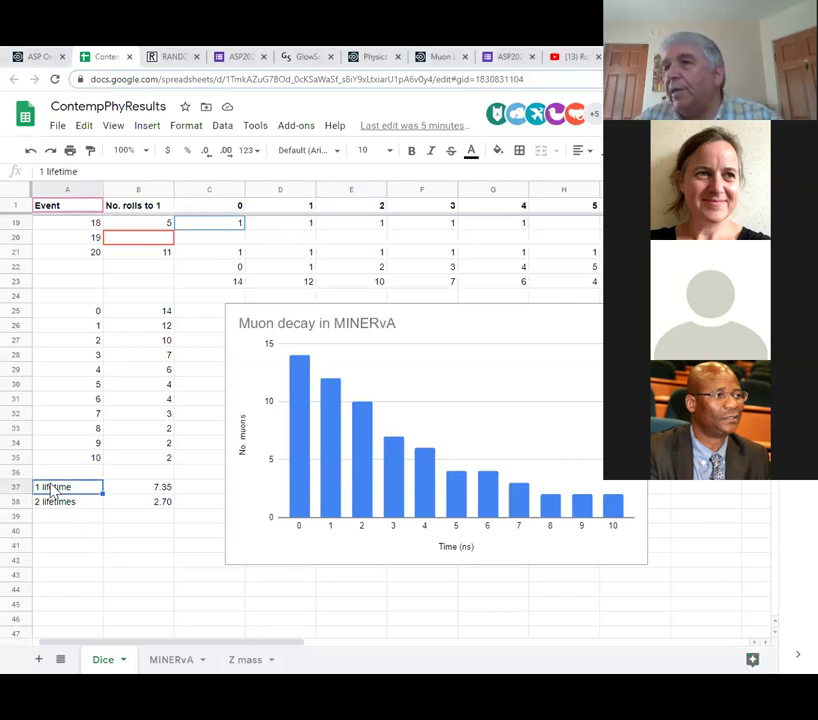
{"action": "left_click", "coordinate": [135, 493]}
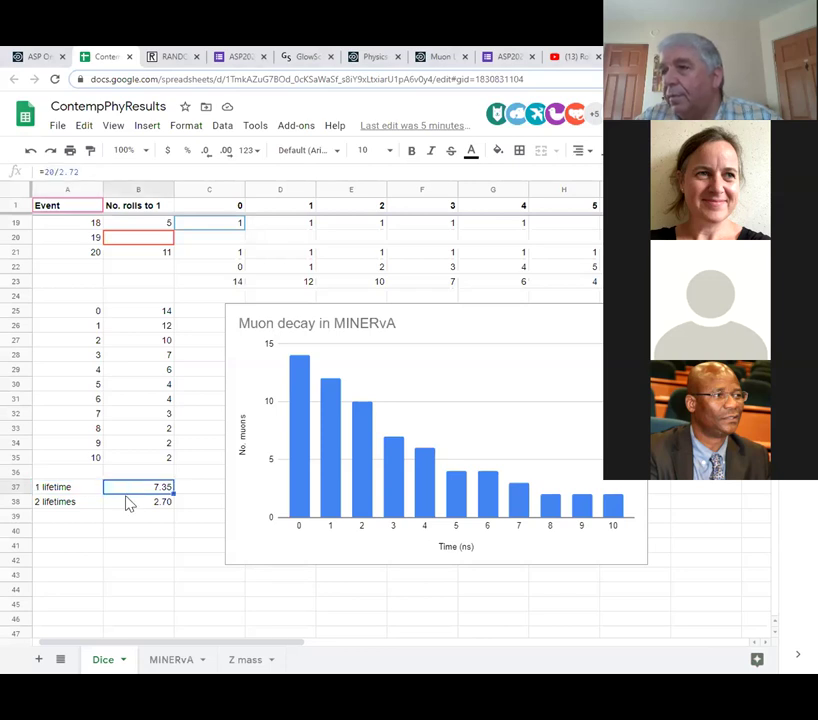
{"action": "left_click", "coordinate": [49, 171]}
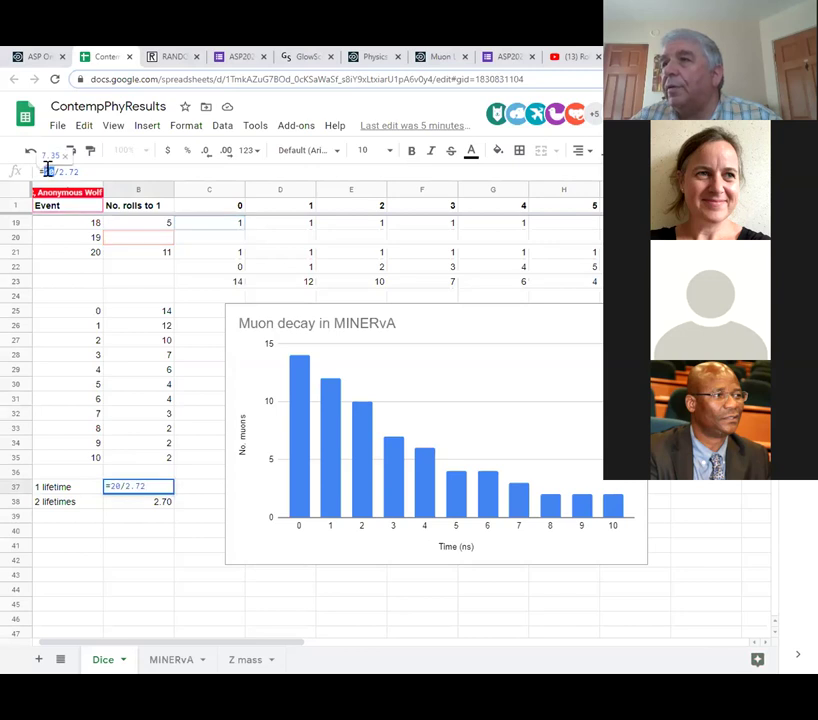
{"action": "type", "text": "14"}
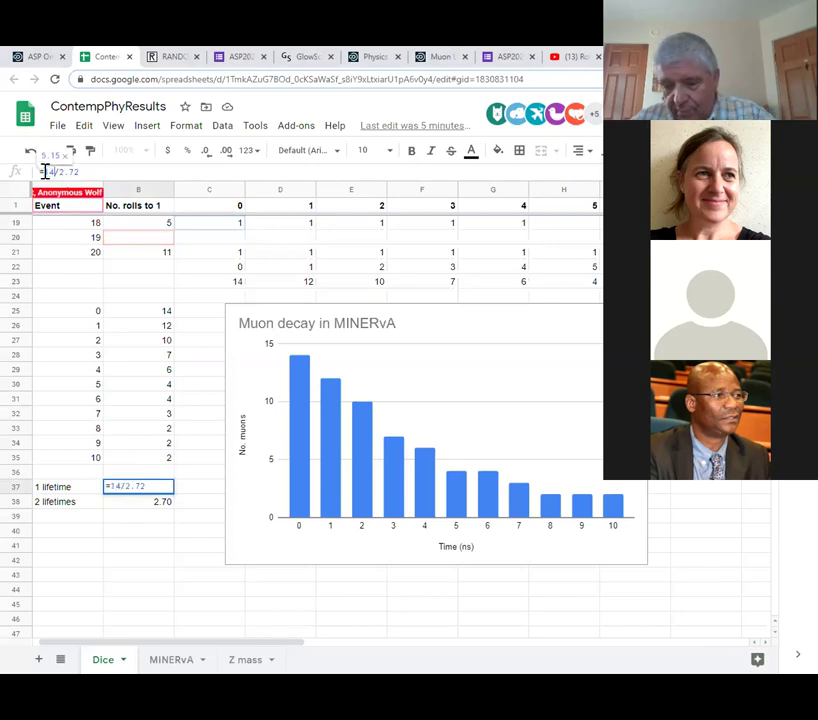
{"action": "key", "text": "Return"}
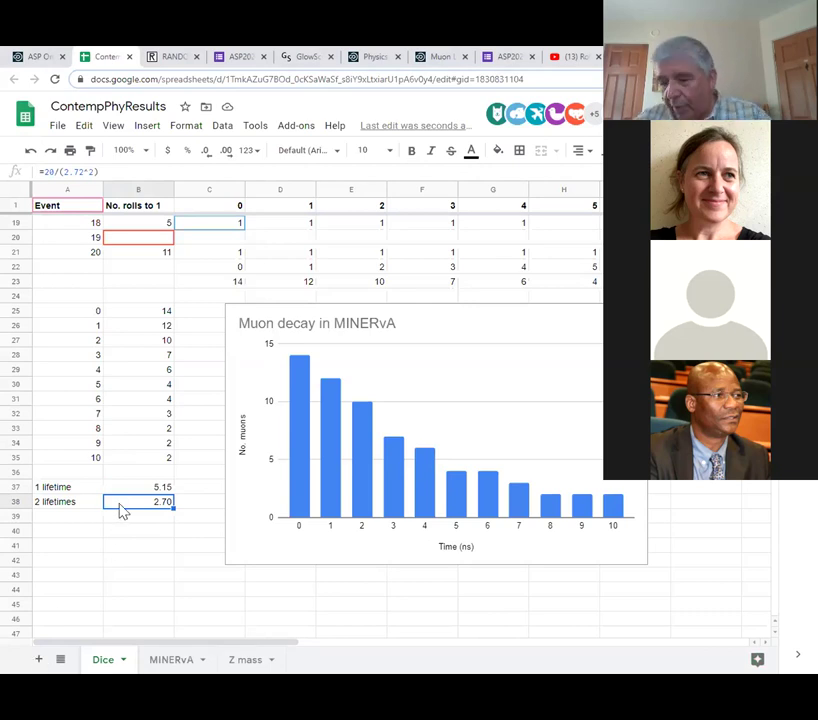
{"action": "key", "text": "Delete"}
{"action": "left_click", "coordinate": [121, 567]}
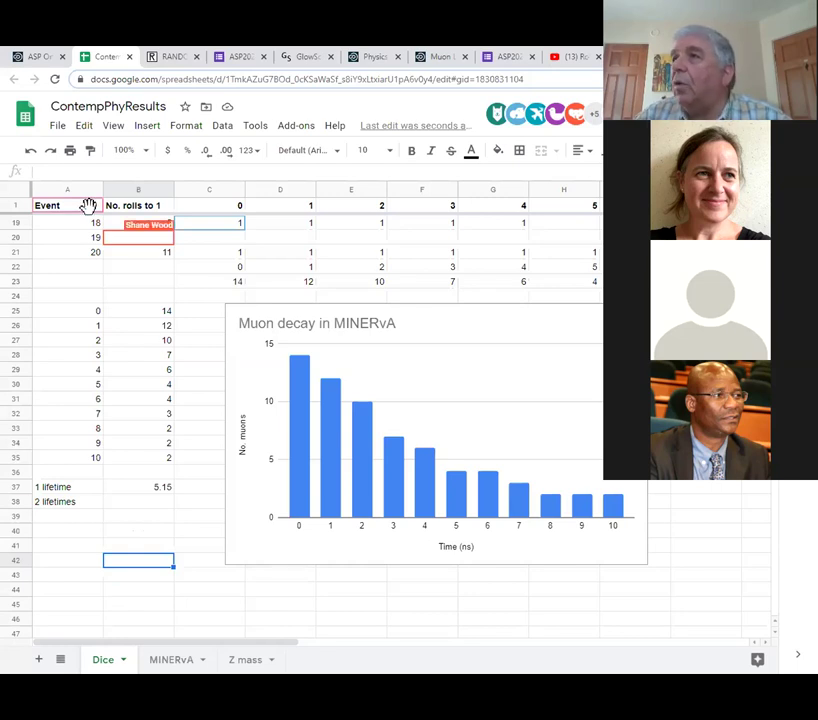
- Review the MINERvA sheet's event table, decay-time summary and muon decay chart
{"action": "left_click", "coordinate": [365, 57]}
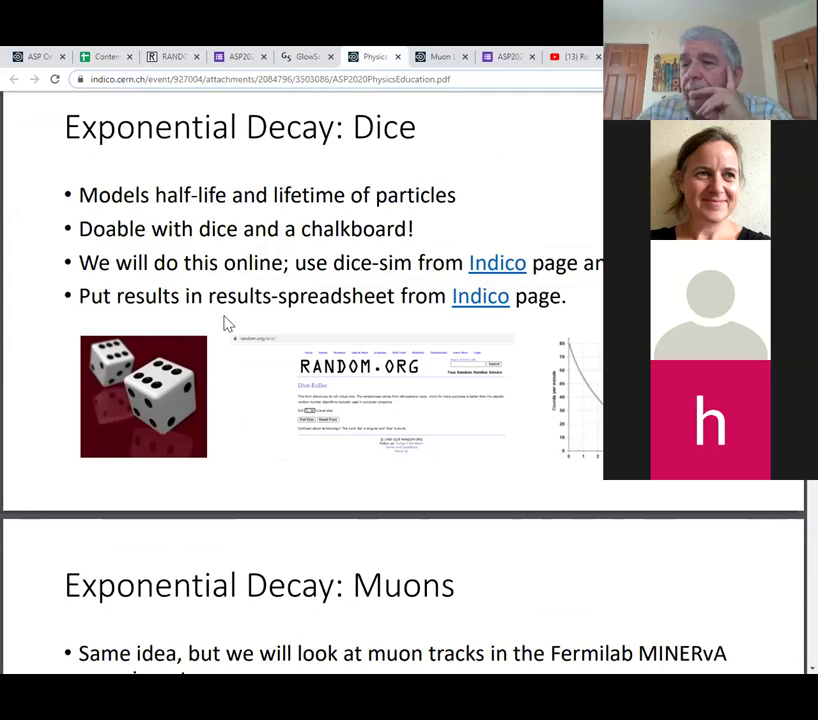
{"action": "left_click", "coordinate": [99, 58]}
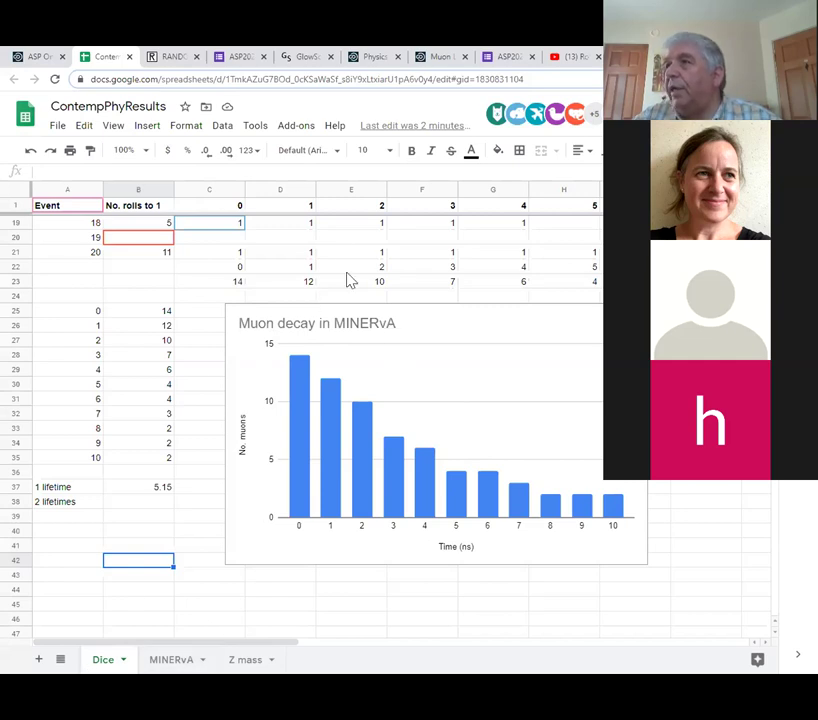
{"action": "left_click", "coordinate": [178, 664]}
{"action": "scroll", "coordinate": [254, 522], "scroll_direction": "down", "scroll_amount": 7}
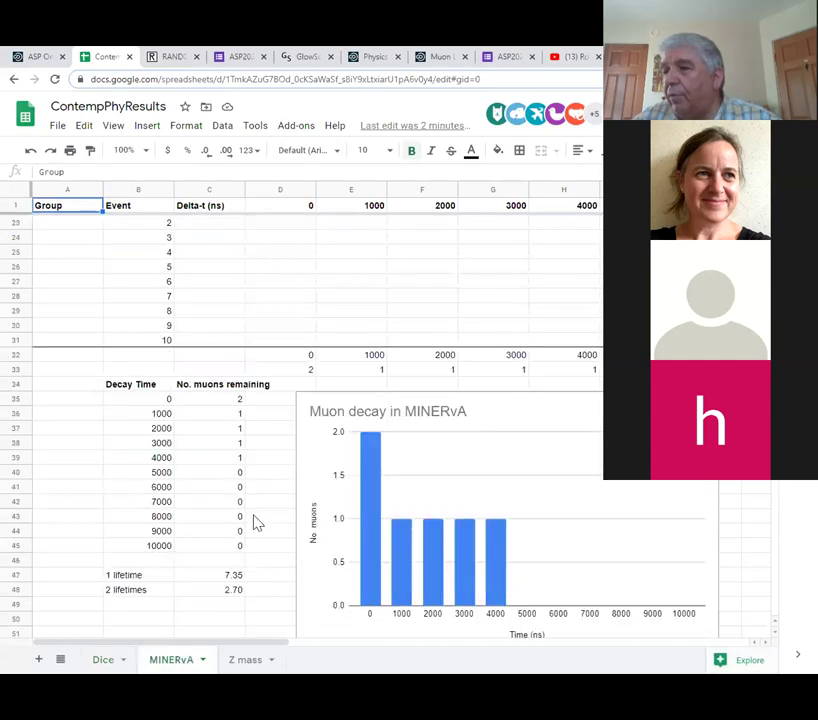
{"action": "scroll", "coordinate": [254, 521], "scroll_direction": "up", "scroll_amount": 7}
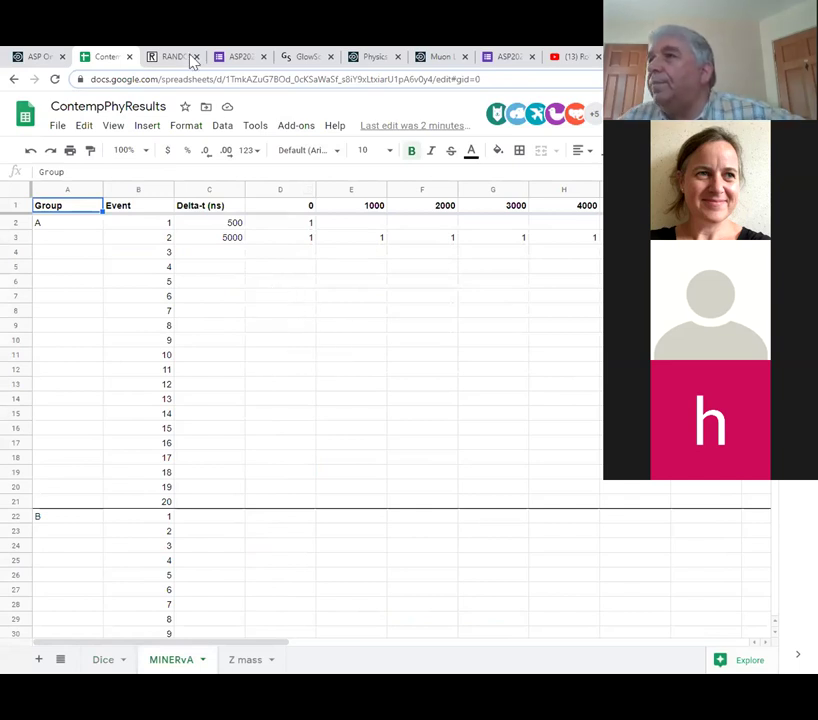
- Show the first Exponential Decay: Muons slide in the physics education PDF
{"action": "left_click", "coordinate": [372, 57]}
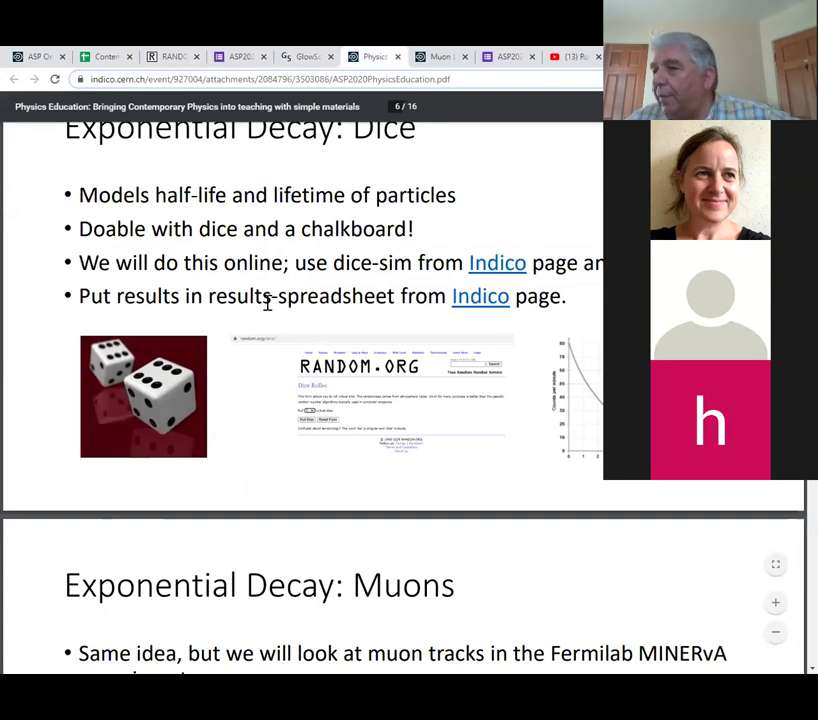
{"action": "scroll", "coordinate": [267, 303], "scroll_direction": "down", "scroll_amount": 5}
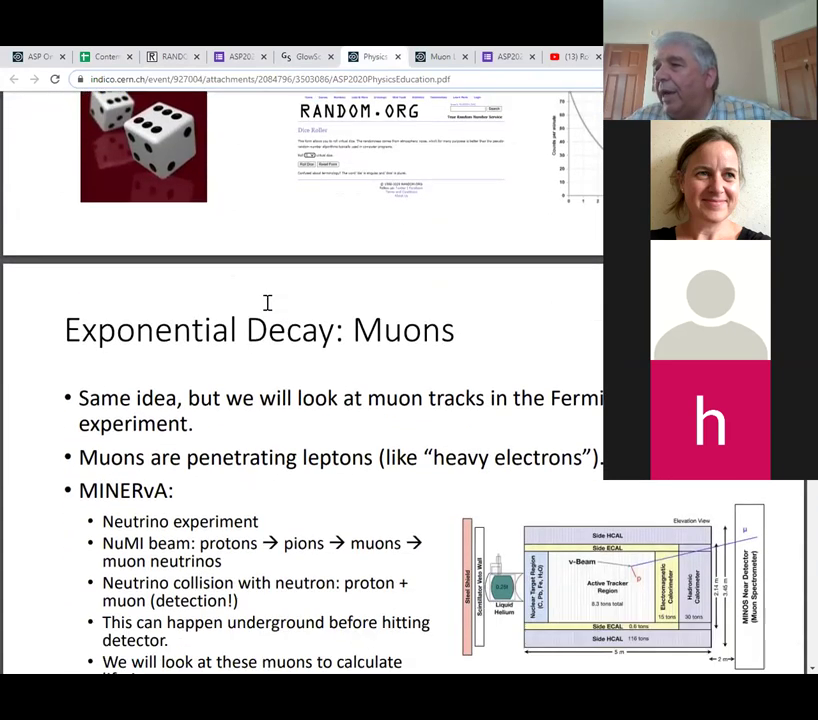
{"action": "scroll", "coordinate": [267, 303], "scroll_direction": "down", "scroll_amount": 2}
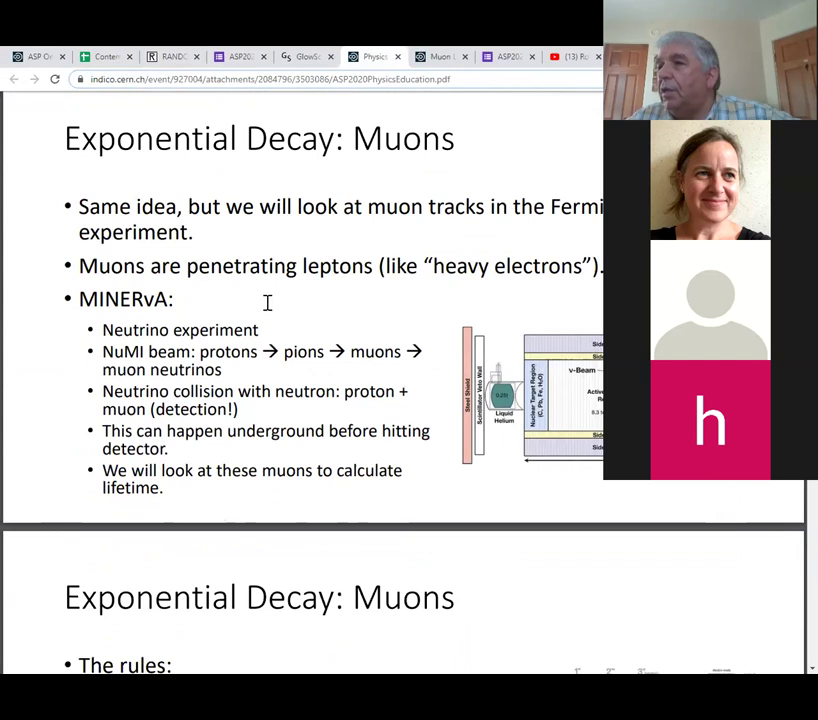
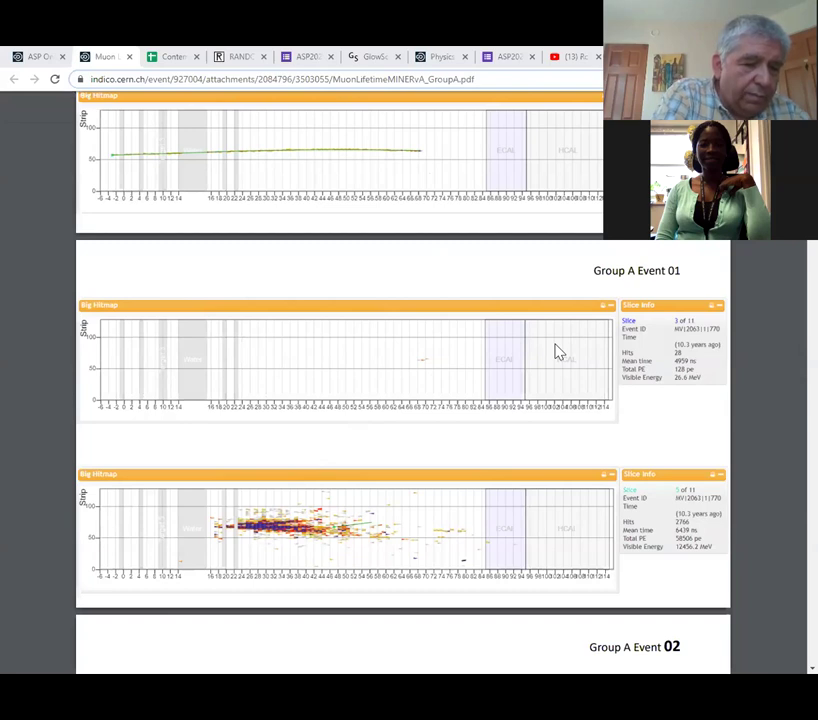
- In the ContempPhyResults spreadsheet, enter 821 as the Delta-t for Group A event 1 on the MINERvA sheet
{"action": "left_click", "coordinate": [172, 60]}
{"action": "left_click", "coordinate": [221, 228]}
{"action": "type", "text": "821"}
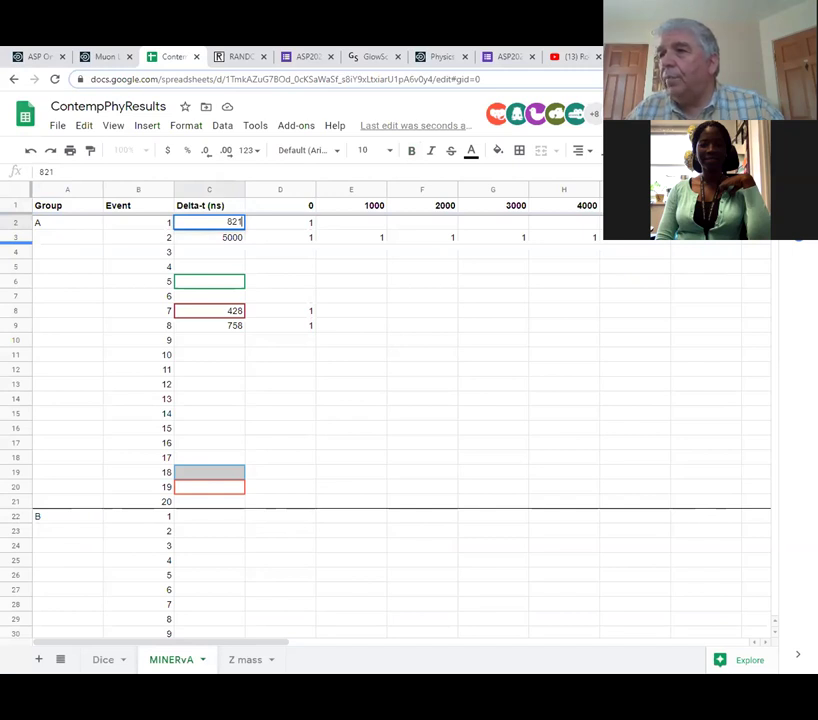
{"action": "left_click", "coordinate": [50, 294]}
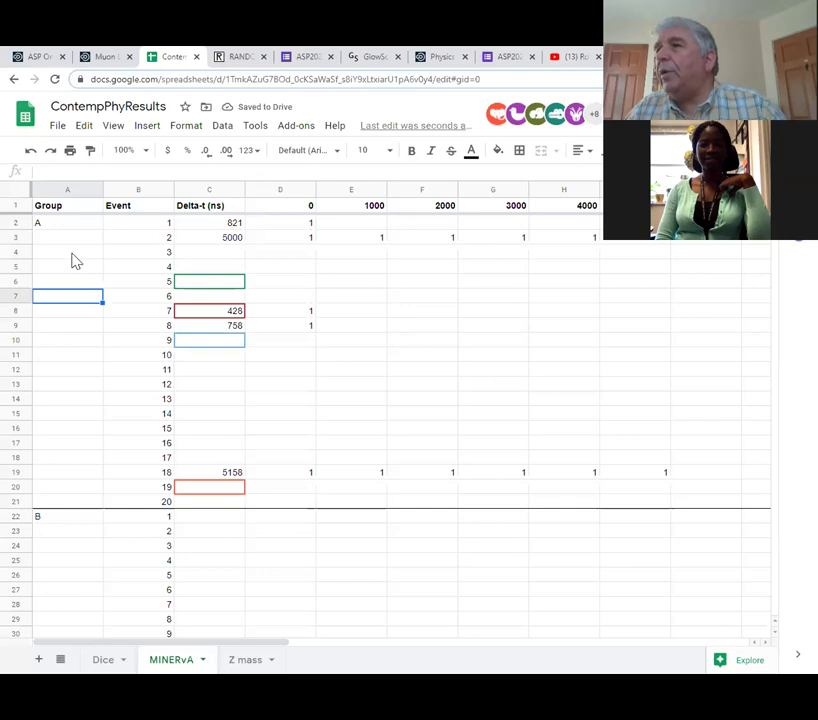
- Go through the Group A hitmaps in the muon lifetime PDF and examine the Event 11 slices and their mean times
{"action": "left_click", "coordinate": [103, 57]}
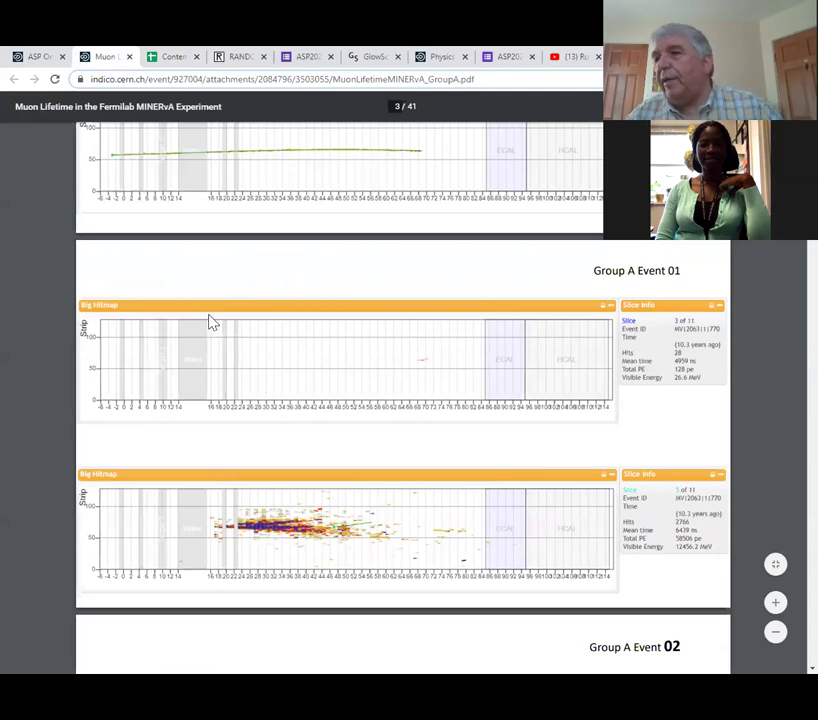
{"action": "scroll", "coordinate": [222, 318], "scroll_direction": "down", "scroll_amount": 2}
{"action": "scroll", "coordinate": [222, 318], "scroll_direction": "down", "scroll_amount": 15}
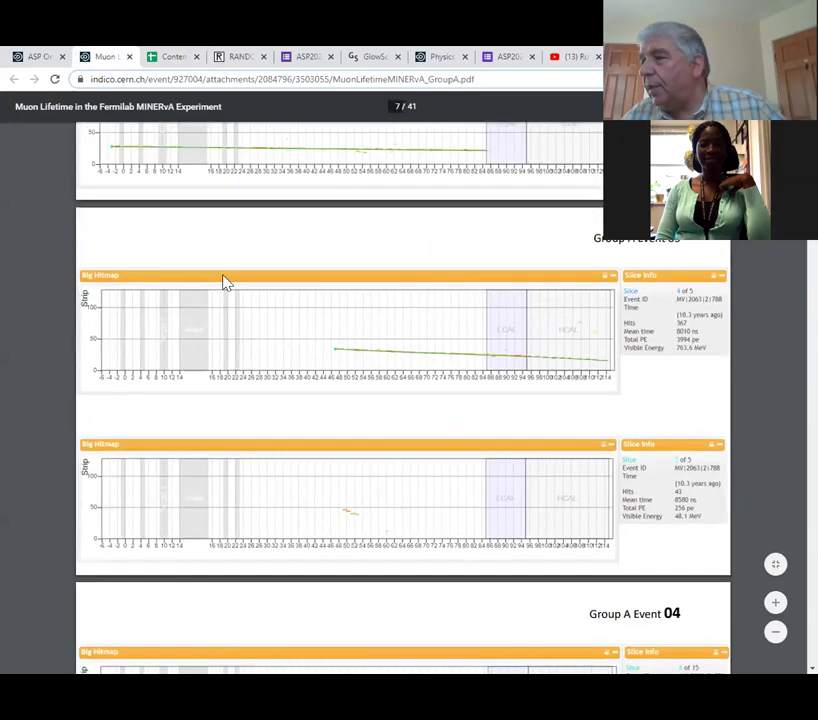
{"action": "scroll", "coordinate": [225, 275], "scroll_direction": "down", "scroll_amount": 8}
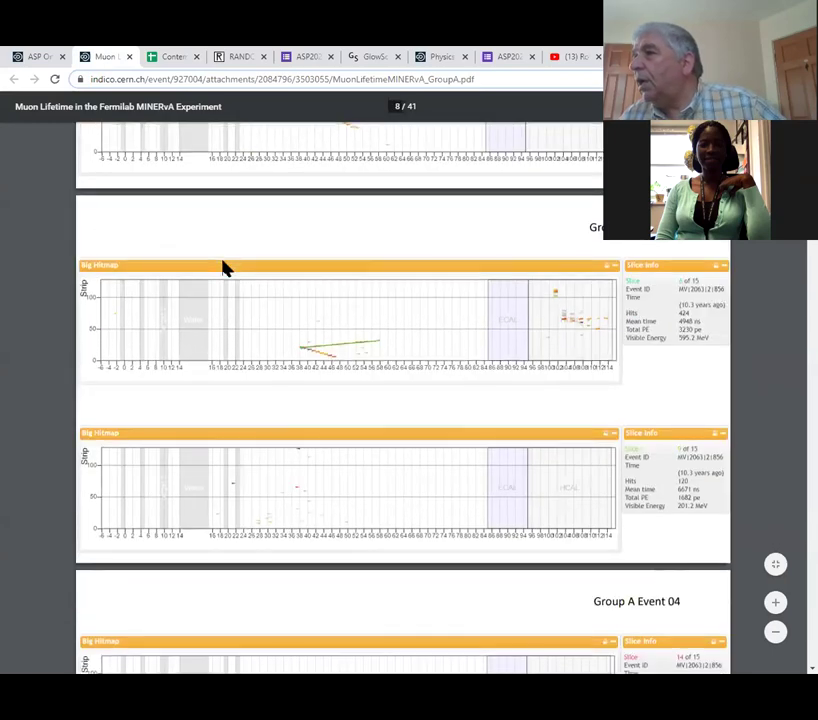
{"action": "scroll", "coordinate": [224, 268], "scroll_direction": "down", "scroll_amount": 8}
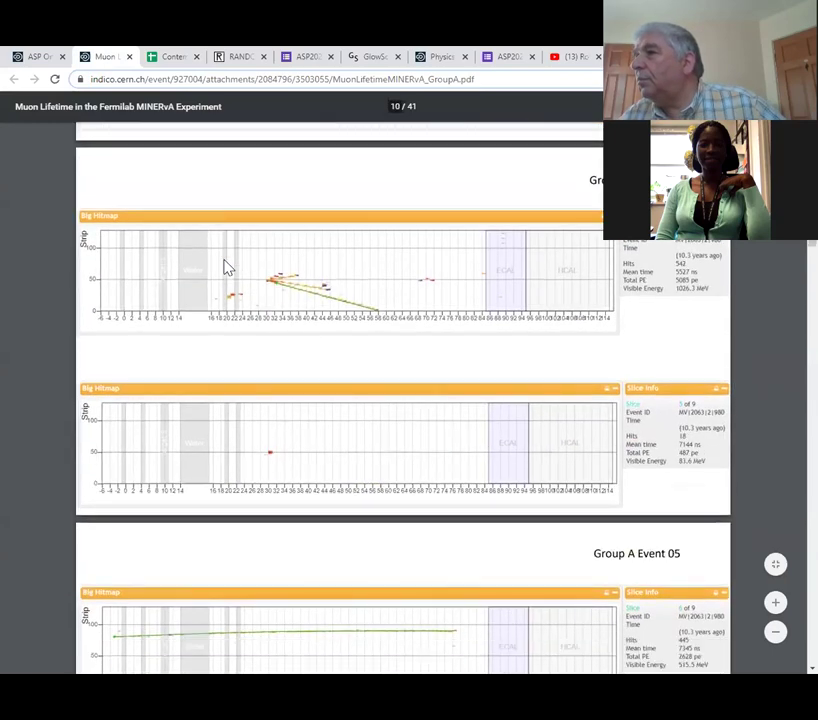
{"action": "scroll", "coordinate": [228, 262], "scroll_direction": "down", "scroll_amount": 10}
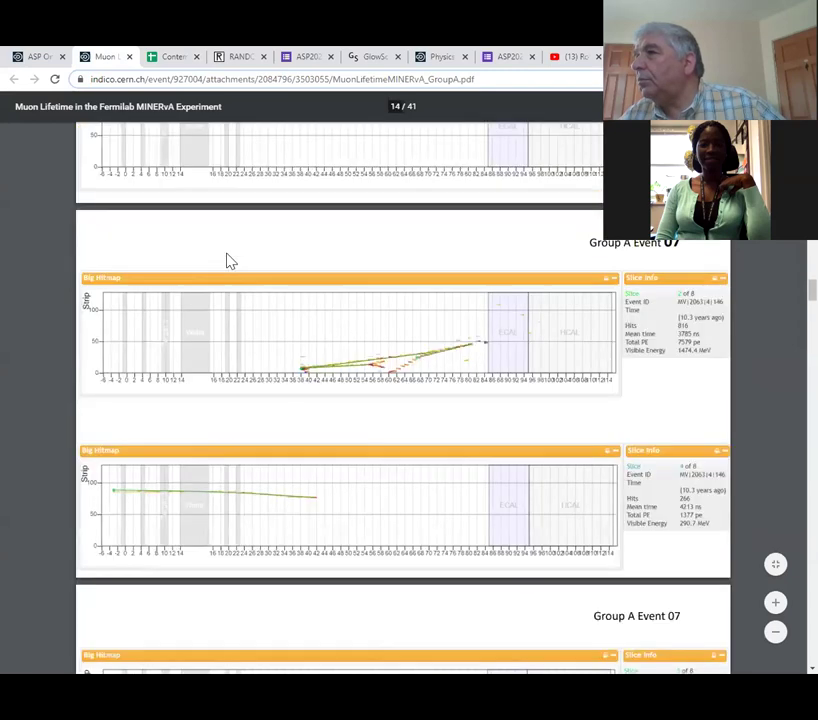
{"action": "scroll", "coordinate": [228, 262], "scroll_direction": "down", "scroll_amount": 10}
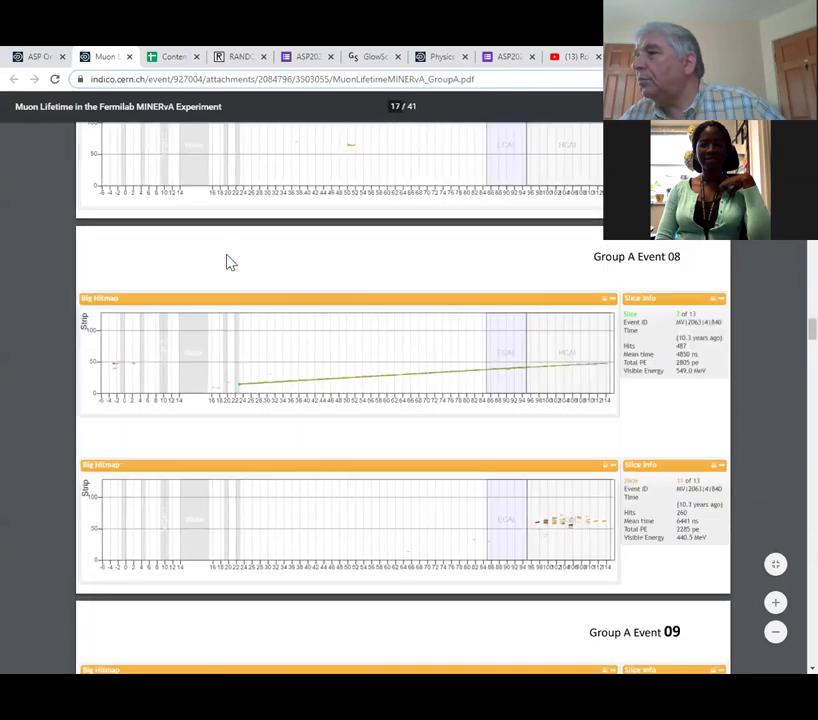
{"action": "scroll", "coordinate": [228, 263], "scroll_direction": "down", "scroll_amount": 10}
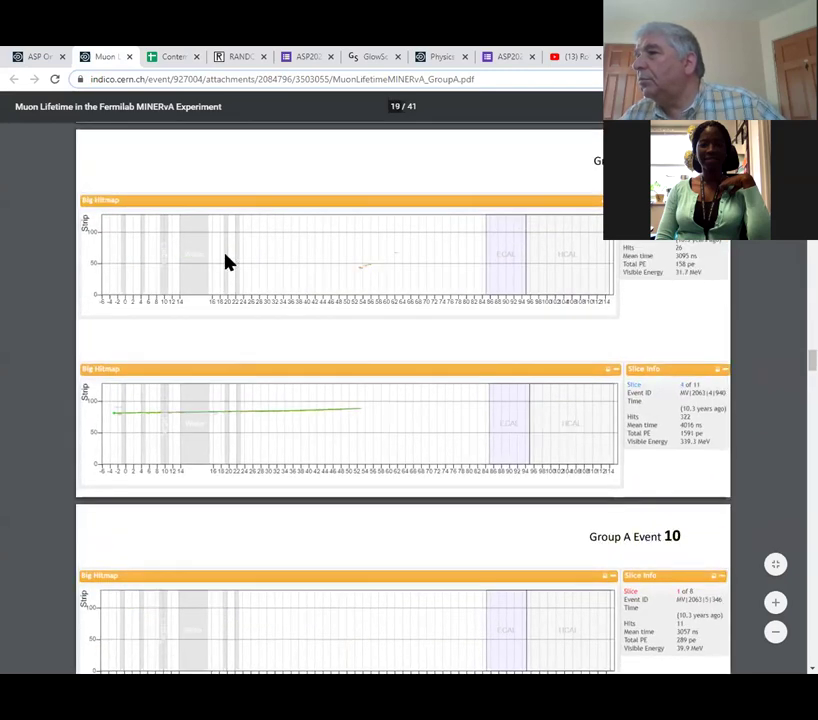
{"action": "scroll", "coordinate": [228, 262], "scroll_direction": "down", "scroll_amount": 10}
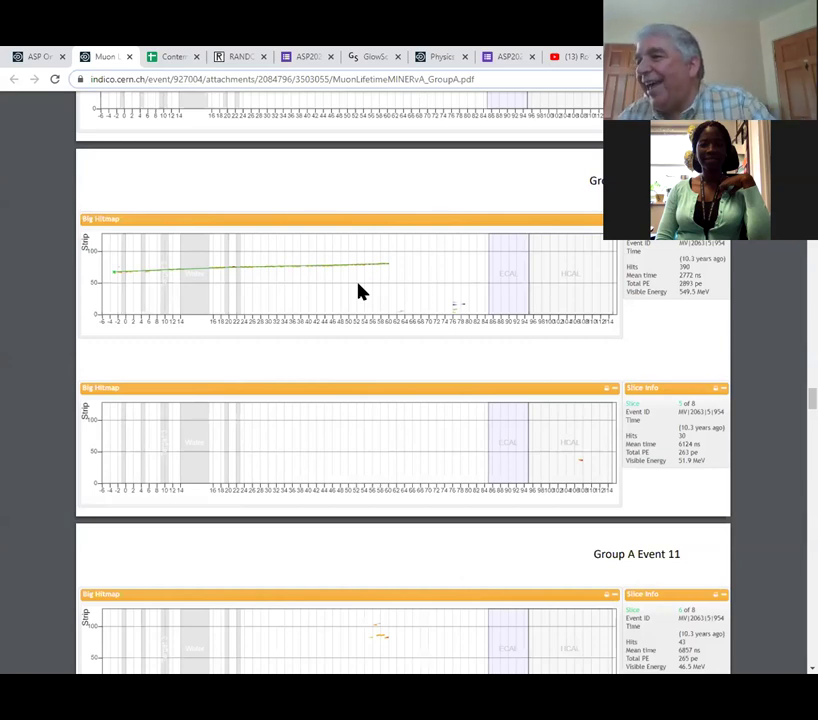
{"action": "scroll", "coordinate": [361, 291], "scroll_direction": "down", "scroll_amount": 3}
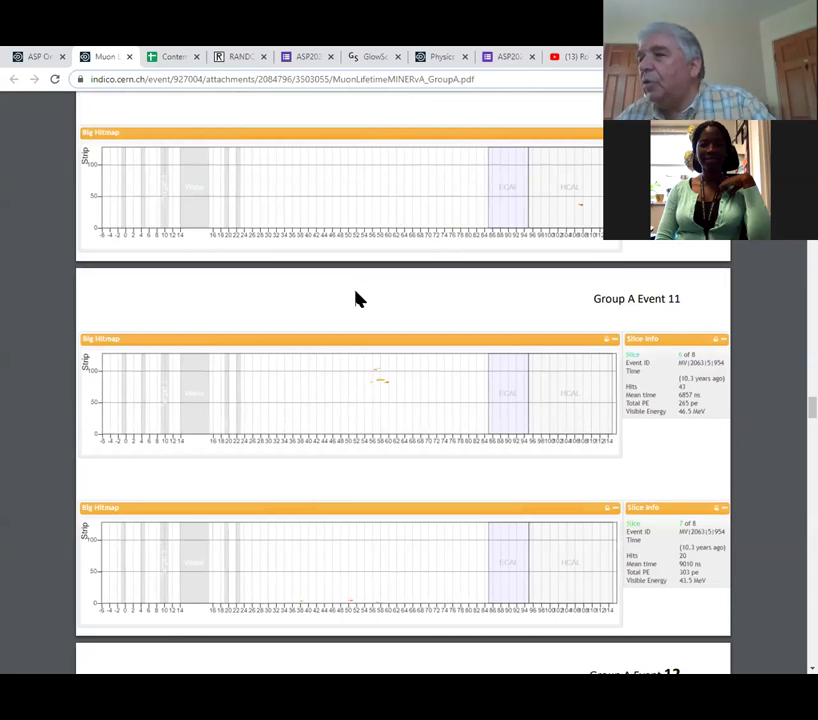
{"action": "scroll", "coordinate": [358, 299], "scroll_direction": "down", "scroll_amount": 3}
{"action": "scroll", "coordinate": [358, 299], "scroll_direction": "up", "scroll_amount": 6}
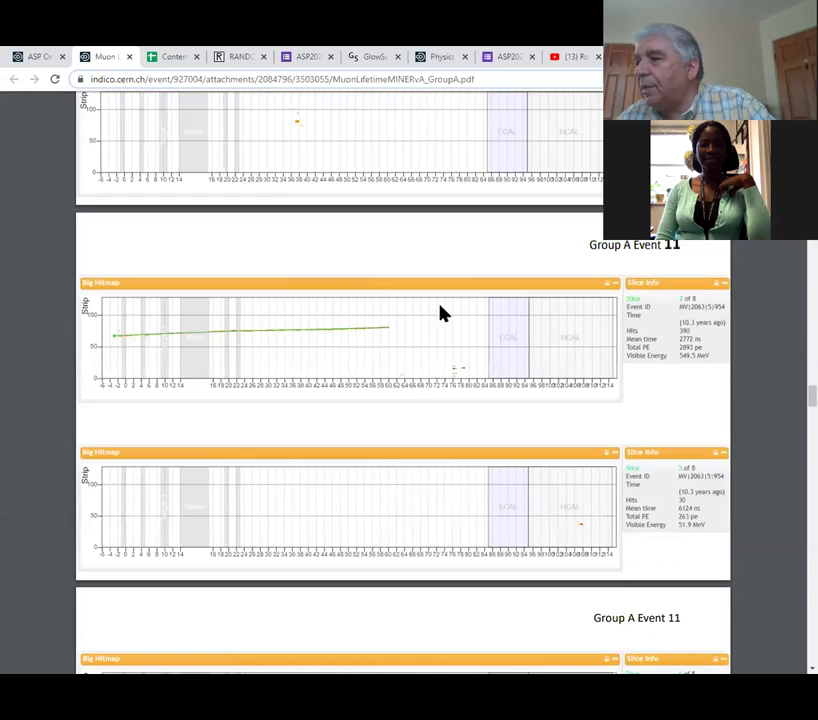
{"action": "scroll", "coordinate": [444, 314], "scroll_direction": "down", "scroll_amount": 2}
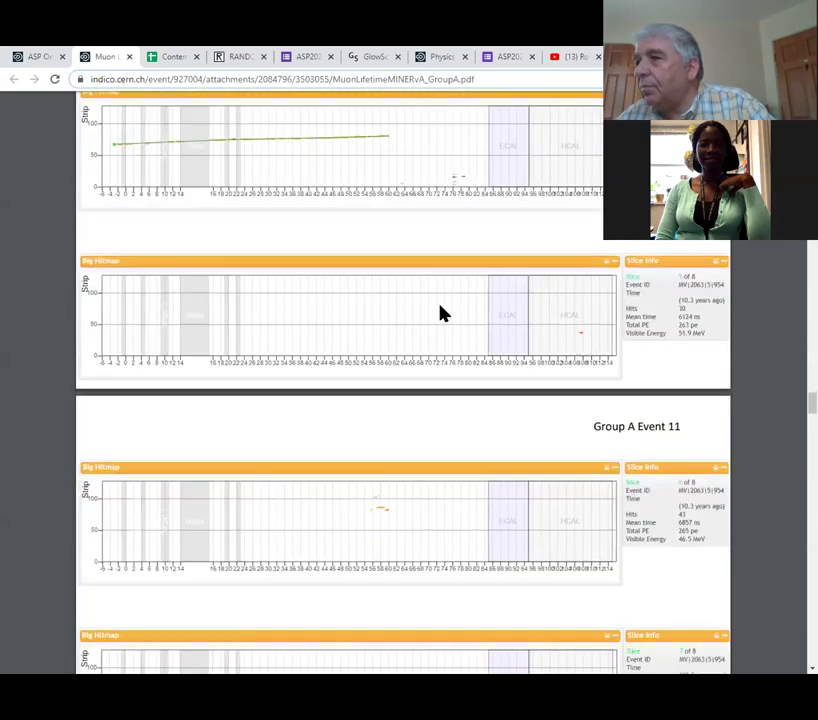
{"action": "scroll", "coordinate": [438, 293], "scroll_direction": "up", "scroll_amount": 1}
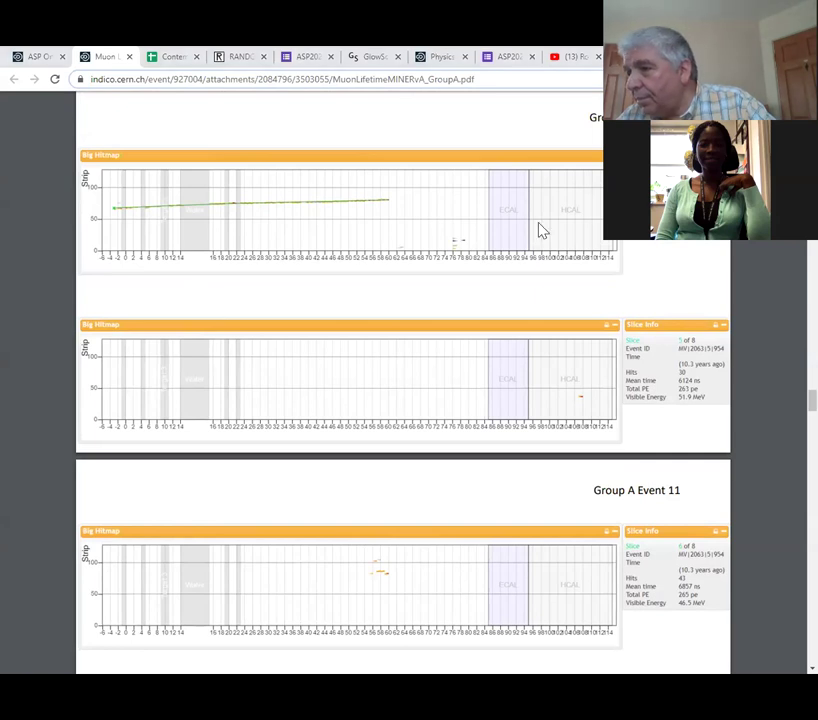
{"action": "scroll", "coordinate": [413, 482], "scroll_direction": "down", "scroll_amount": 1}
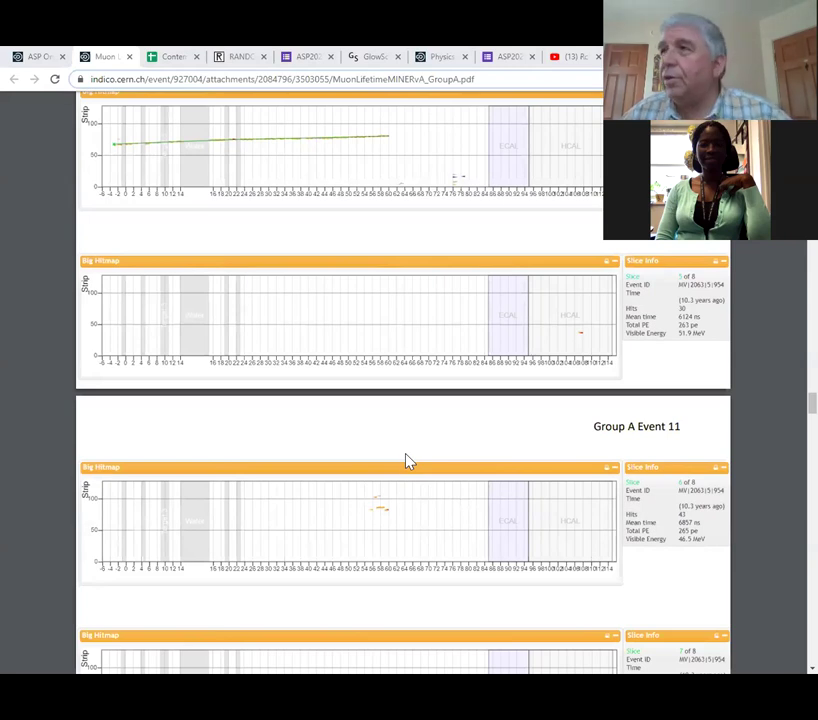
- Back in the spreadsheet, enter 4085 as the Delta-t for Group A event 11 and view the muon decay chart
{"action": "left_click", "coordinate": [167, 58]}
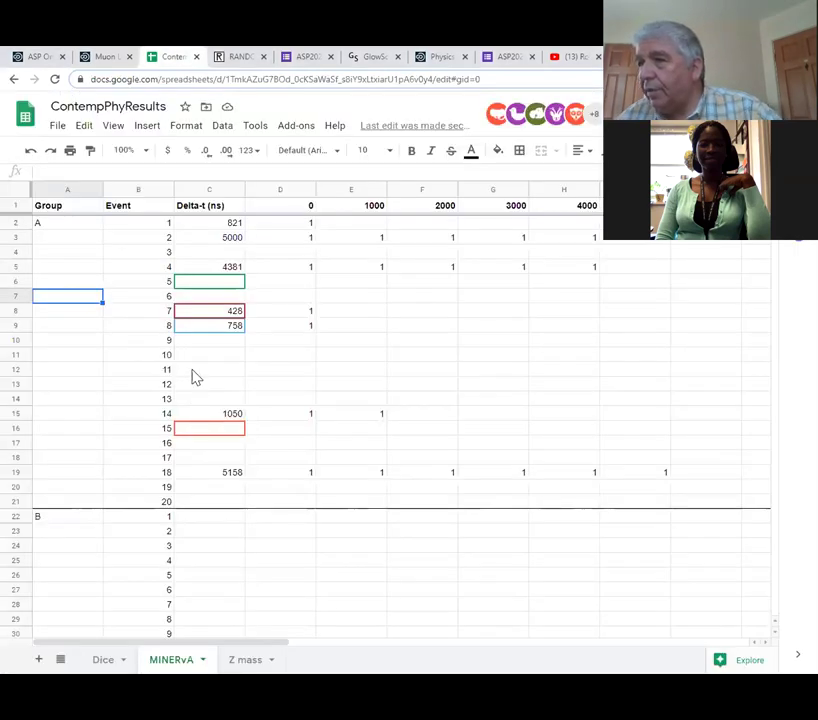
{"action": "left_click", "coordinate": [194, 375]}
{"action": "type", "text": "4"}
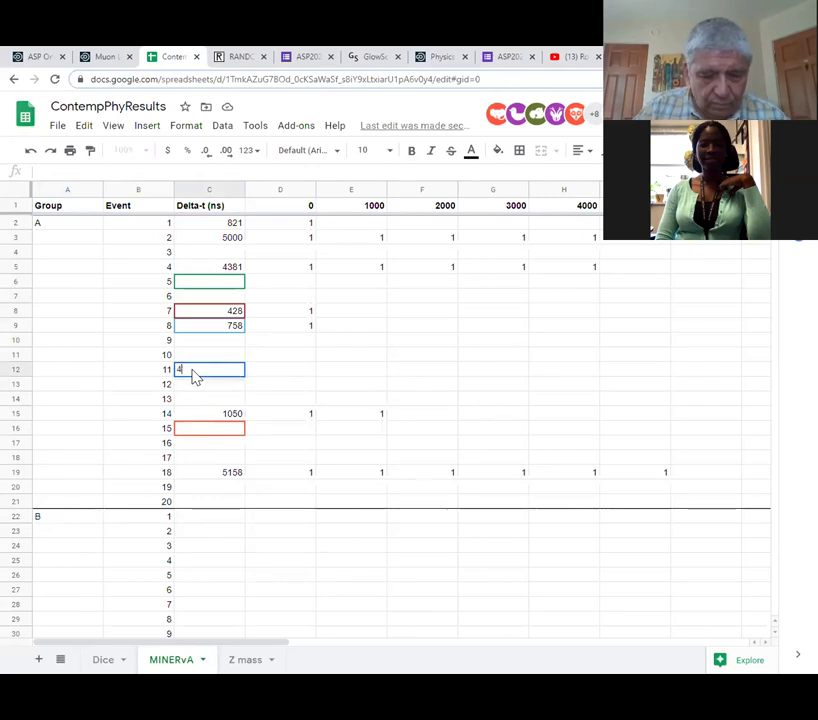
{"action": "type", "text": "085"}
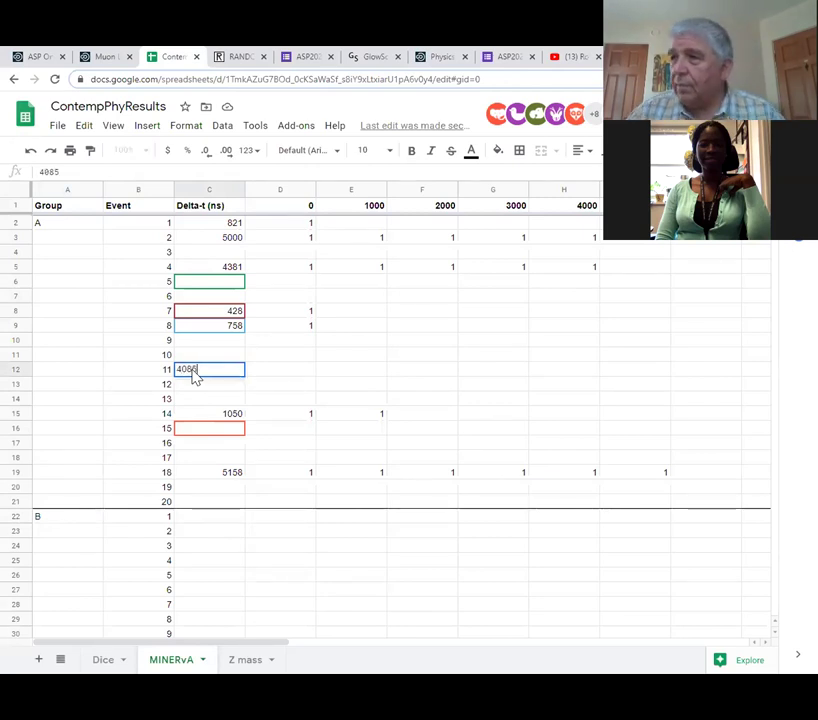
{"action": "key", "text": "Return"}
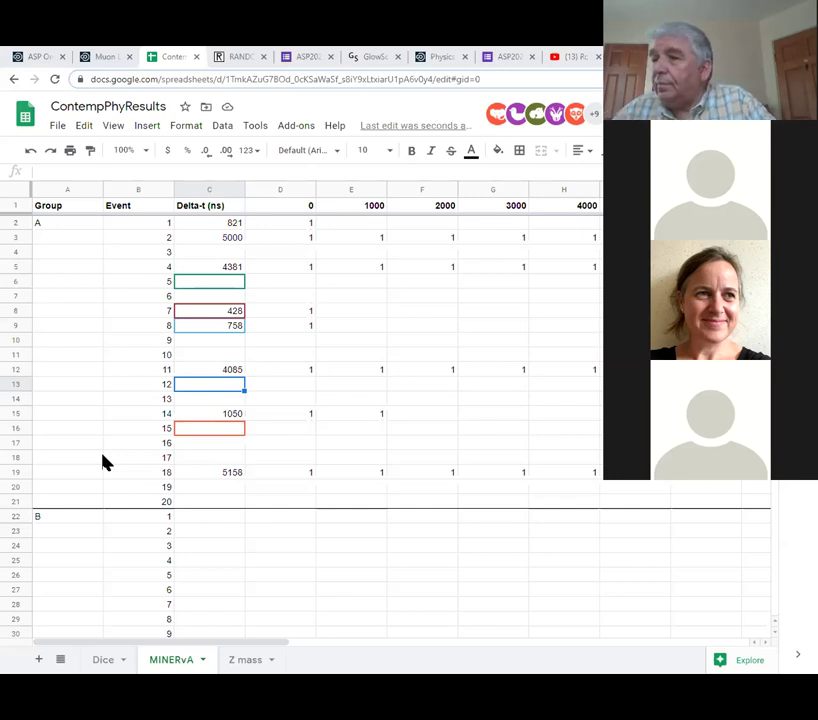
{"action": "scroll", "coordinate": [106, 462], "scroll_direction": "down", "scroll_amount": 10}
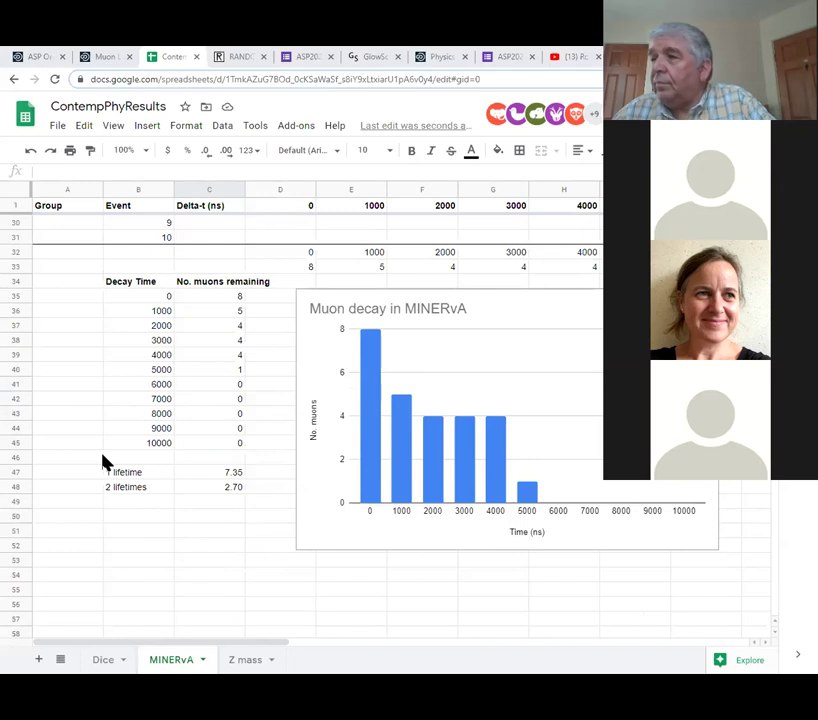
- On the MINERvA sheet, change the 1 lifetime formula below the decay table to =8/2.72
{"action": "scroll", "coordinate": [106, 462], "scroll_direction": "up", "scroll_amount": 1}
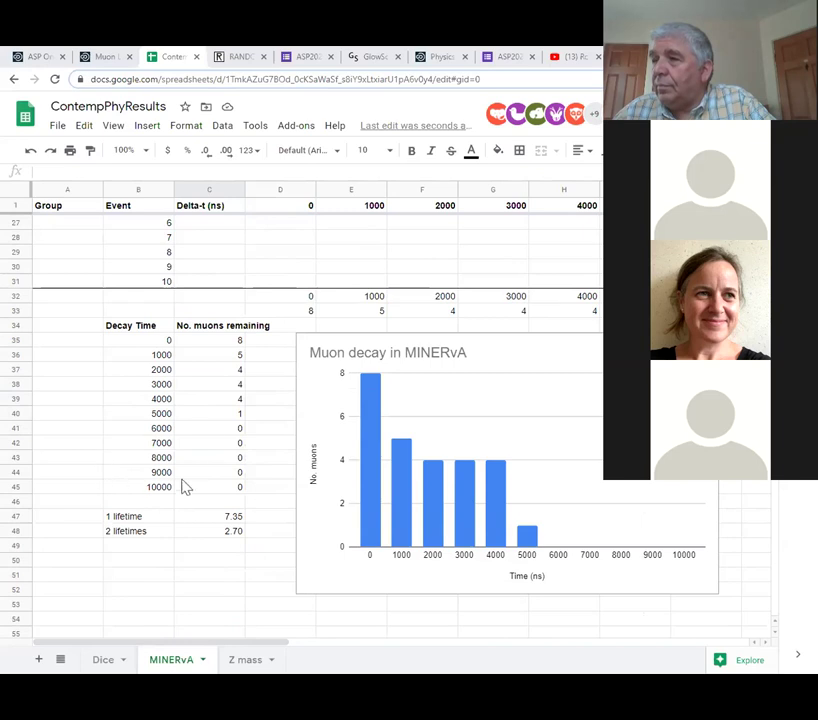
{"action": "scroll", "coordinate": [221, 442], "scroll_direction": "up", "scroll_amount": 7}
{"action": "scroll", "coordinate": [219, 441], "scroll_direction": "up", "scroll_amount": 1}
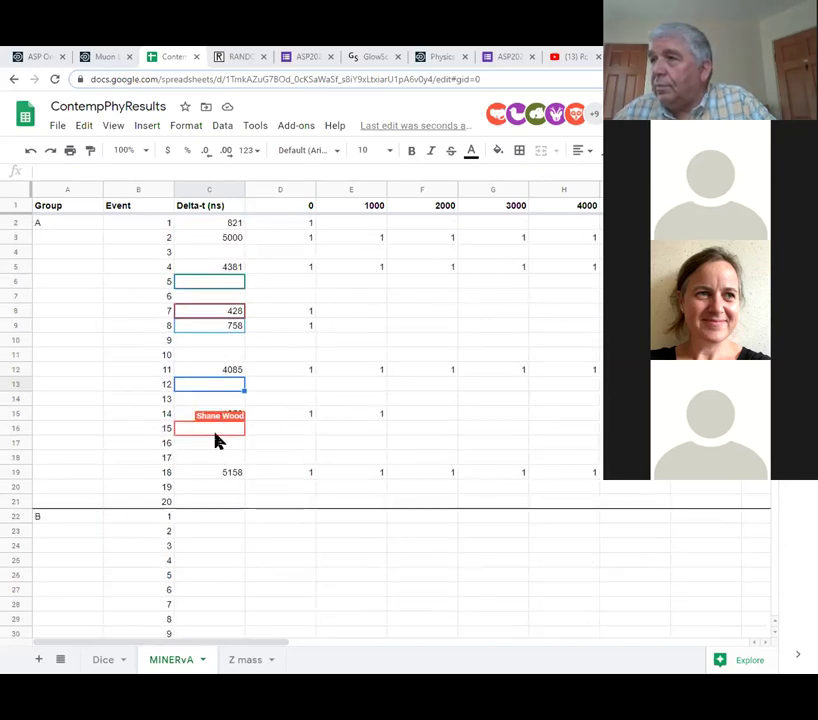
{"action": "scroll", "coordinate": [214, 441], "scroll_direction": "down", "scroll_amount": 7}
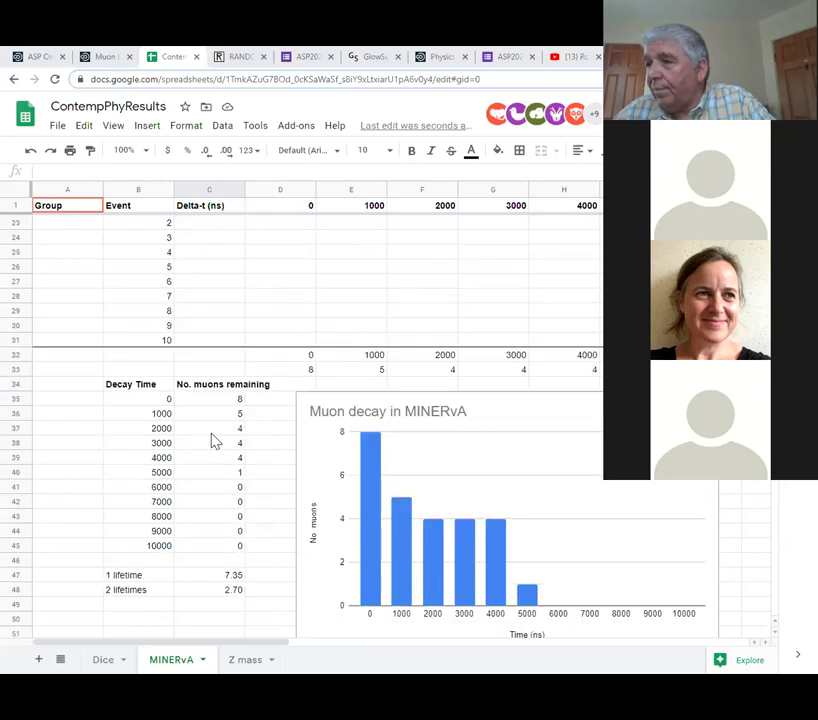
{"action": "scroll", "coordinate": [214, 442], "scroll_direction": "down", "scroll_amount": 2}
{"action": "left_click", "coordinate": [138, 476]}
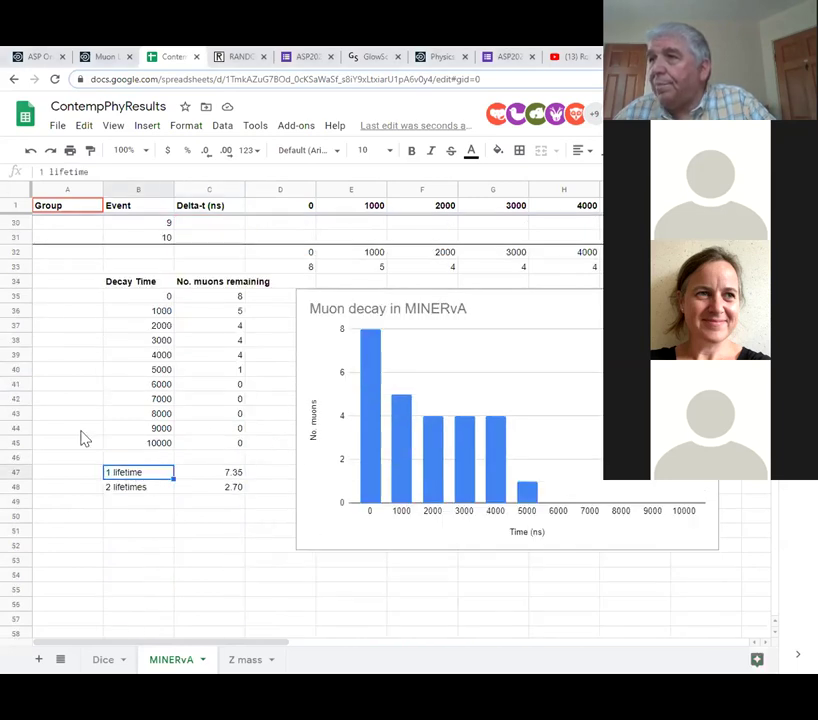
{"action": "left_click", "coordinate": [207, 476]}
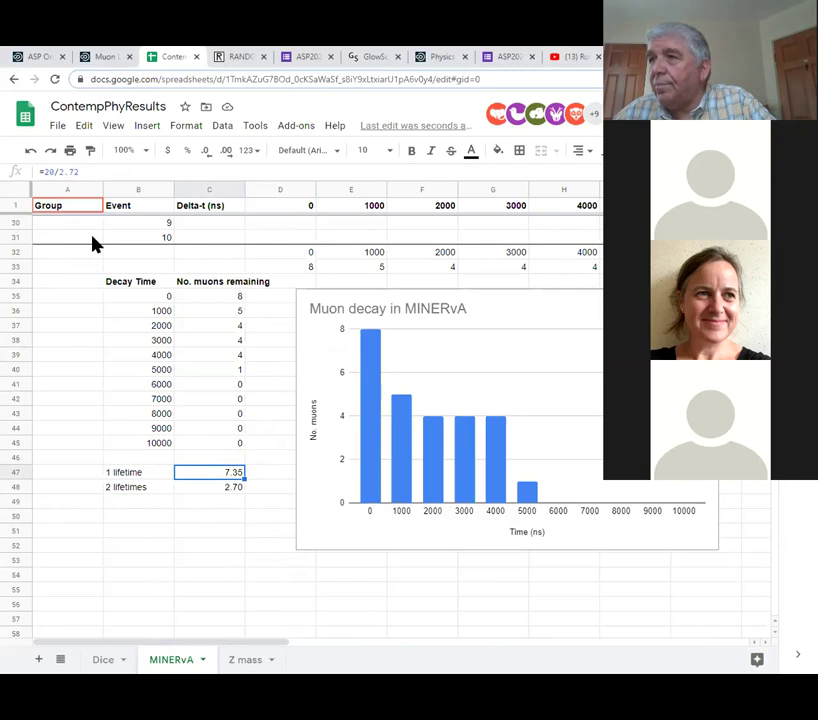
{"action": "left_click", "coordinate": [53, 172]}
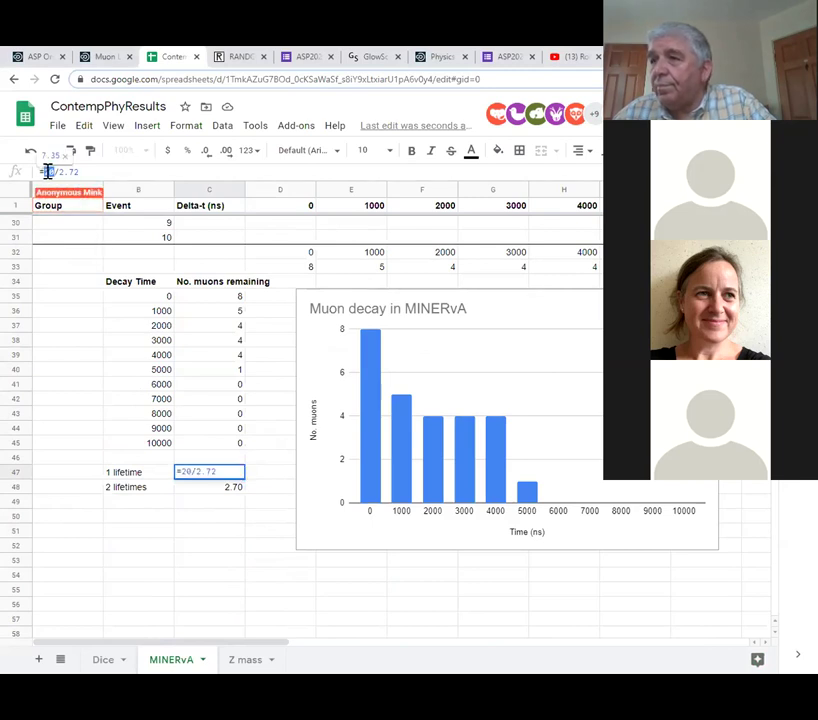
{"action": "double_click", "coordinate": [45, 172]}
{"action": "type", "text": "8"}
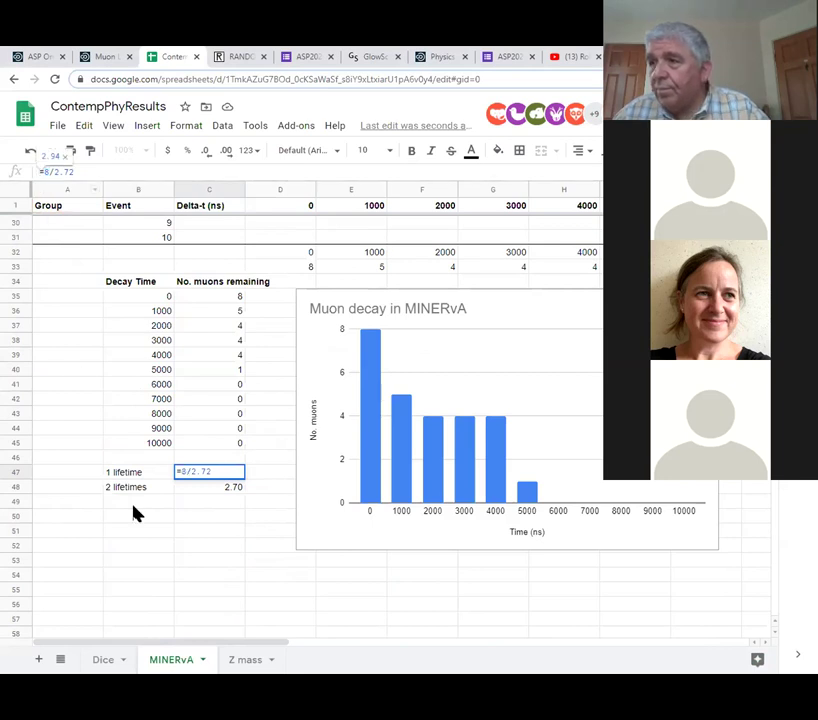
{"action": "left_click", "coordinate": [135, 545]}
- Change the 2 lifetimes formula to =8/(2.72^2)
{"action": "left_click", "coordinate": [198, 489]}
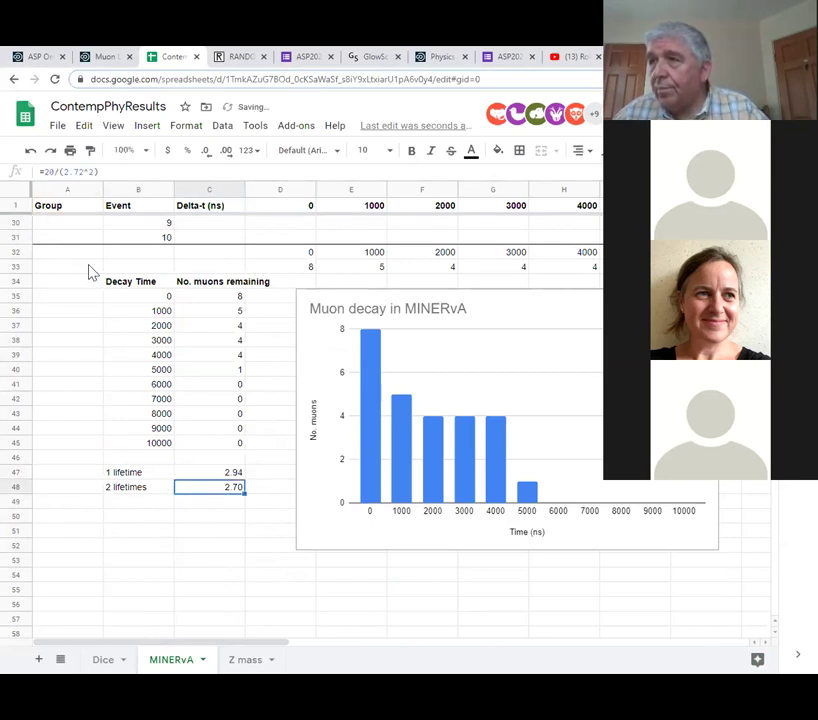
{"action": "double_click", "coordinate": [48, 172]}
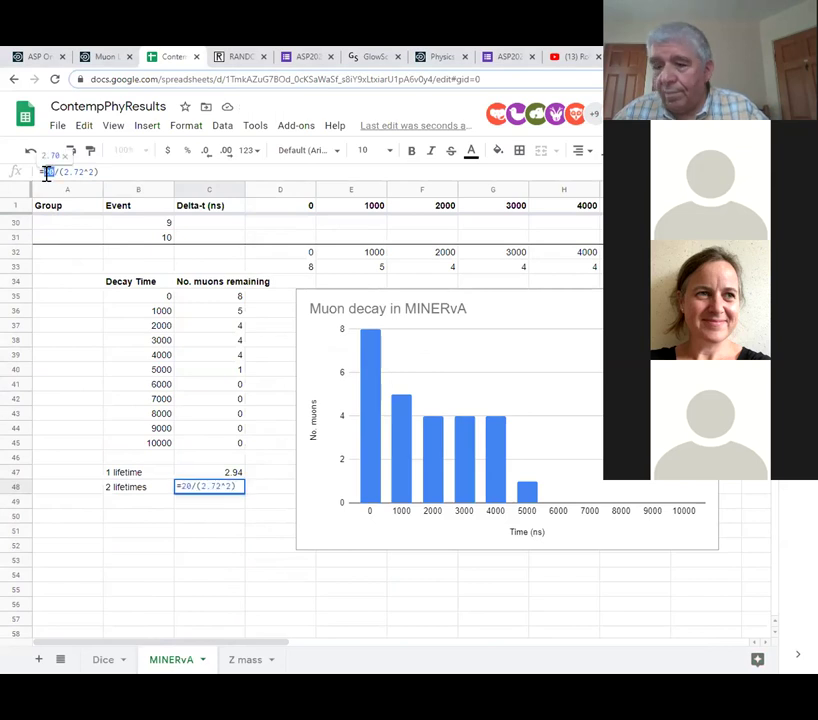
{"action": "type", "text": "8"}
{"action": "left_click", "coordinate": [146, 521]}
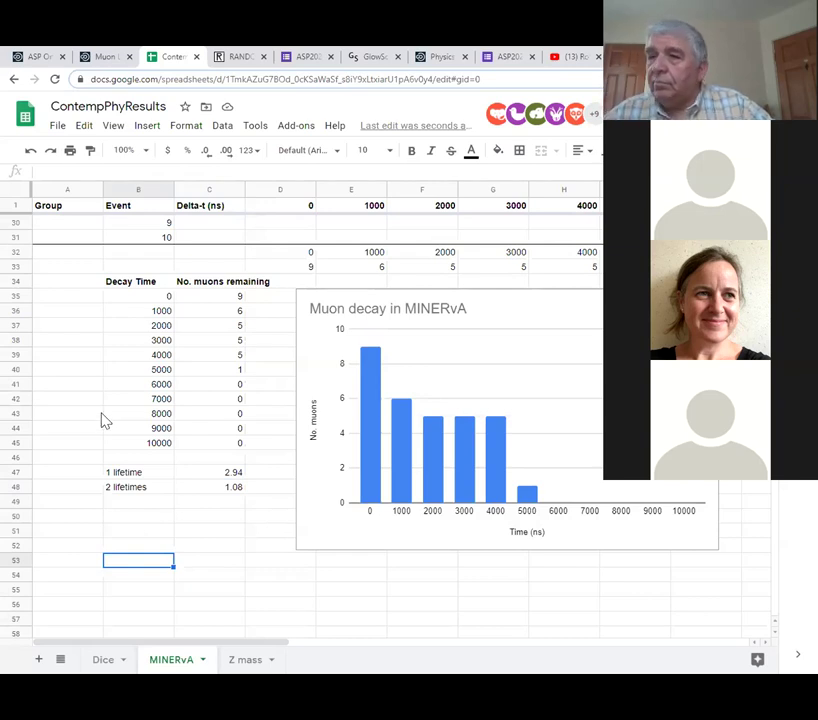
- Check the Delta-t entries on the MINERvA sheet and update the 1 lifetime formula to =9/2.72
{"action": "scroll", "coordinate": [113, 418], "scroll_direction": "up", "scroll_amount": 8}
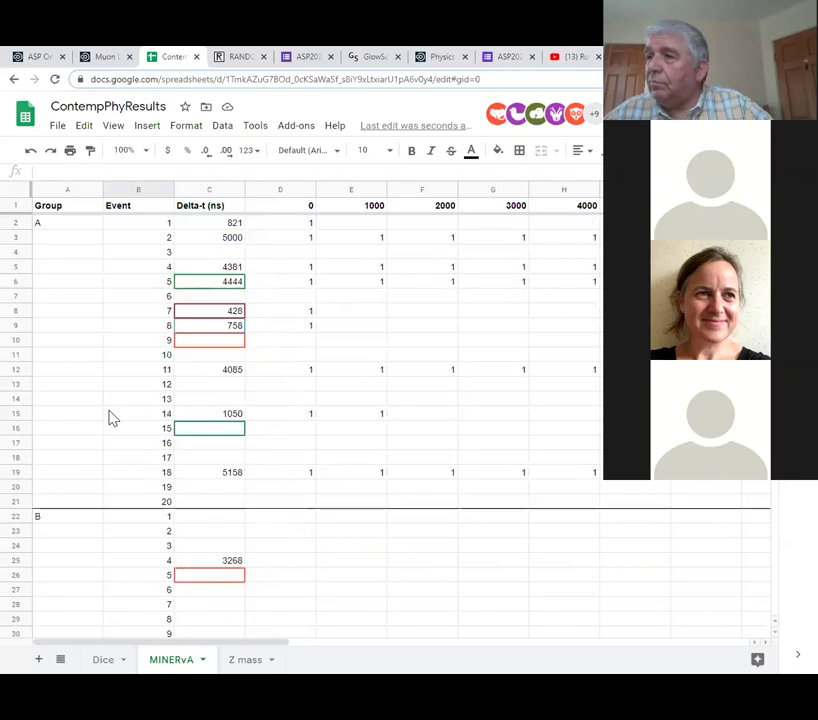
{"action": "scroll", "coordinate": [113, 418], "scroll_direction": "down", "scroll_amount": 5}
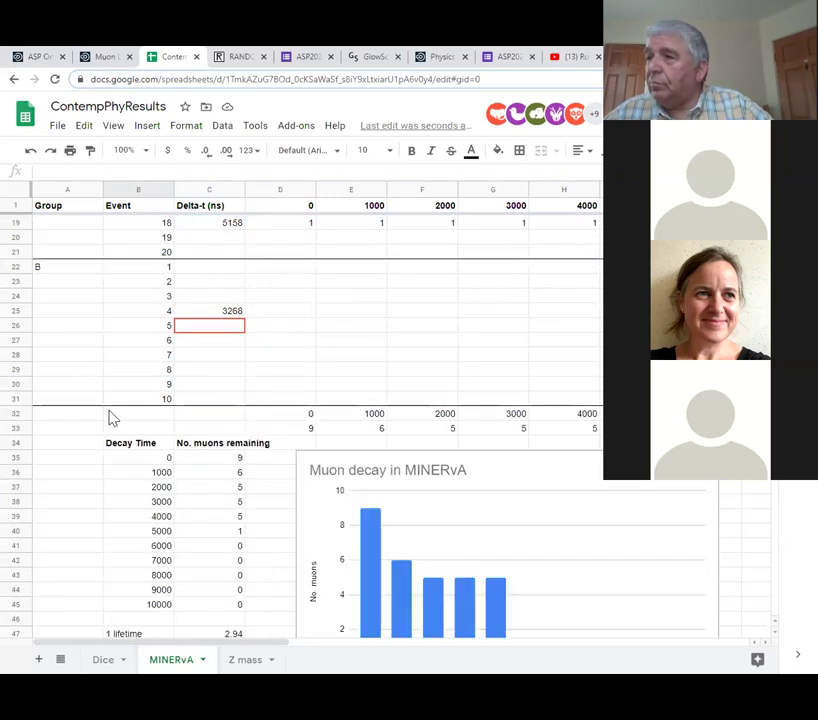
{"action": "scroll", "coordinate": [113, 441], "scroll_direction": "down", "scroll_amount": 1}
{"action": "scroll", "coordinate": [111, 441], "scroll_direction": "down", "scroll_amount": 4}
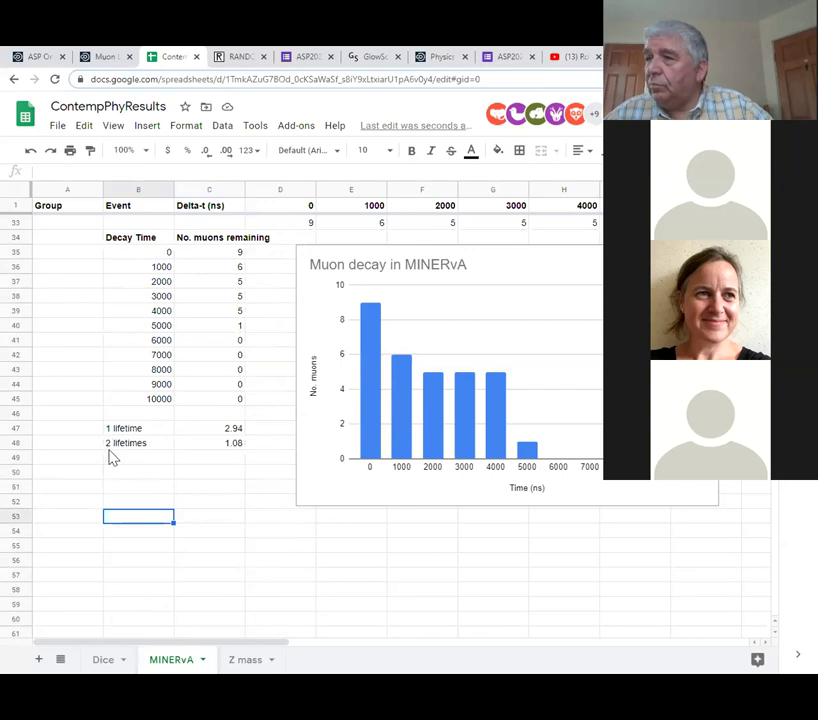
{"action": "left_click", "coordinate": [230, 431]}
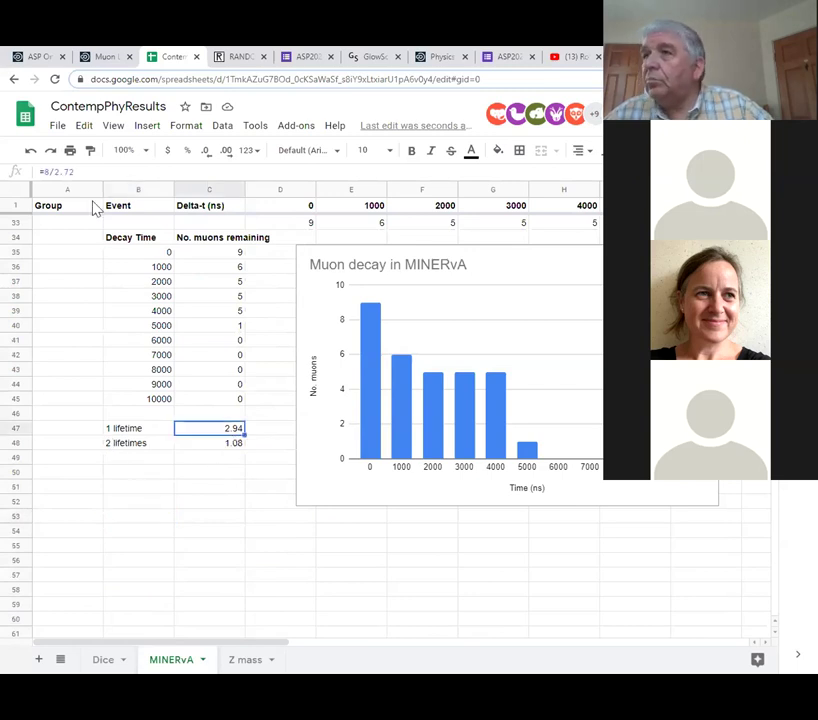
{"action": "left_click", "coordinate": [47, 172]}
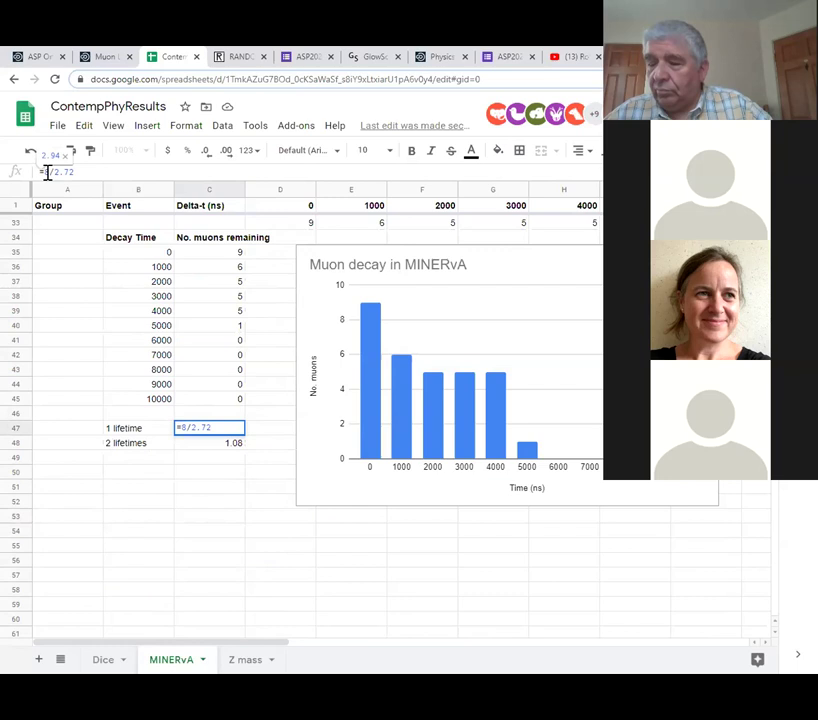
{"action": "key", "text": "BackSpace"}
{"action": "type", "text": "9"}
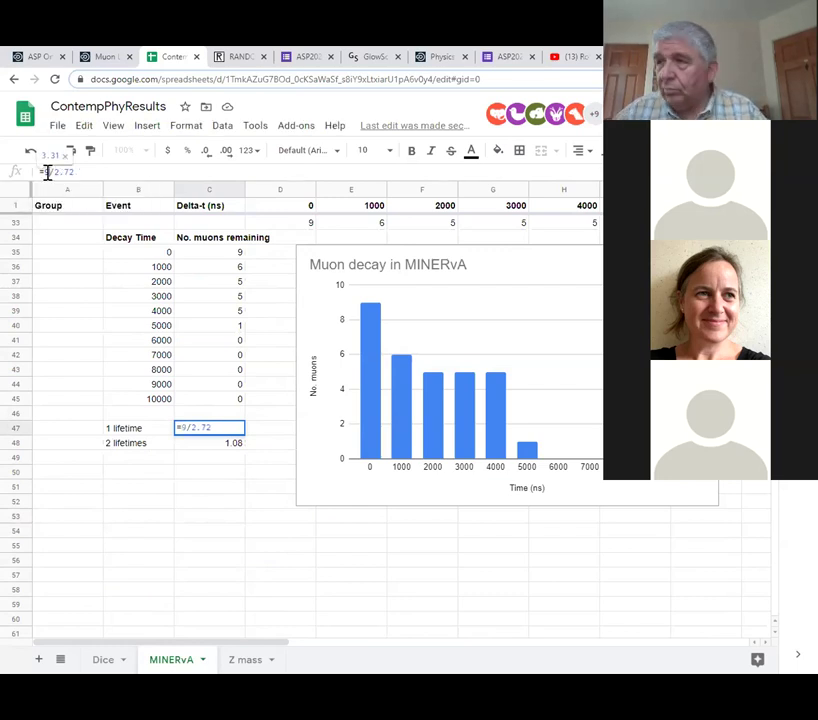
- Update the 2 lifetimes formula to =9/(2.72^2)
{"action": "left_click", "coordinate": [219, 445]}
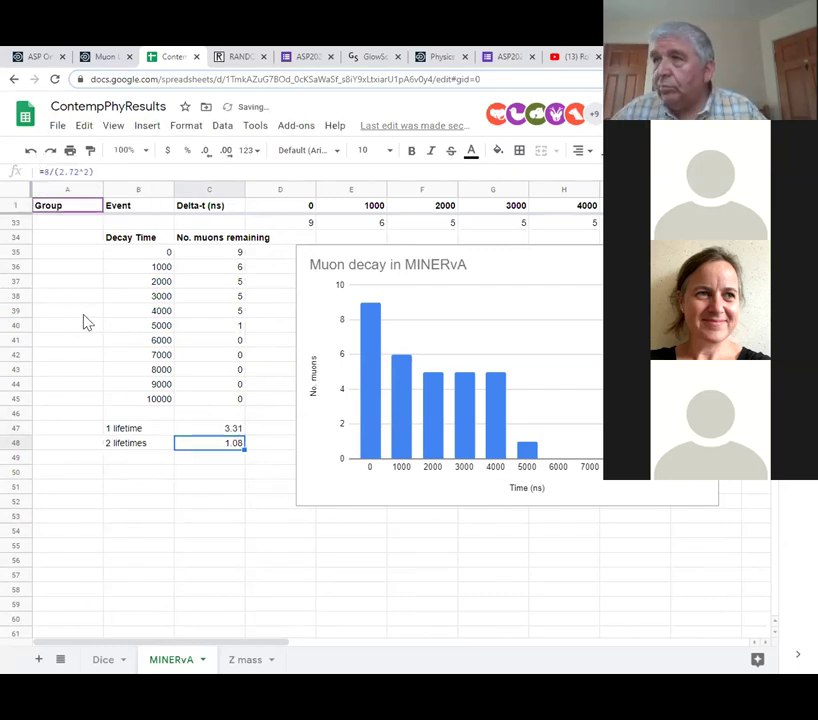
{"action": "left_click", "coordinate": [47, 172]}
{"action": "key", "text": "BackSpace"}
{"action": "type", "text": "9"}
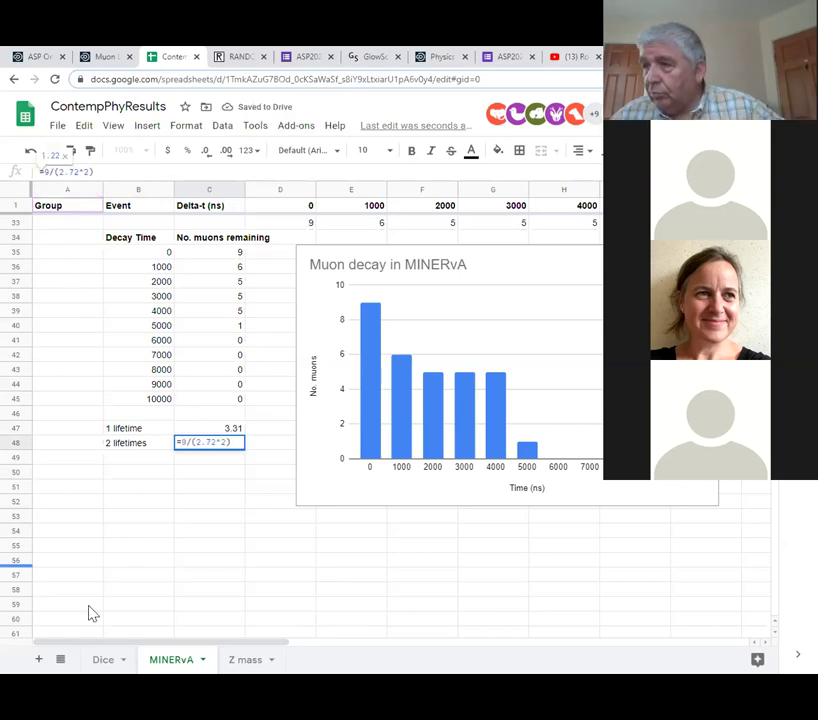
{"action": "left_click", "coordinate": [169, 608]}
- Recheck the Delta-t entries and muon decay chart, and set the 1 lifetime formula to =11/2.72
{"action": "scroll", "coordinate": [169, 608], "scroll_direction": "up", "scroll_amount": 5}
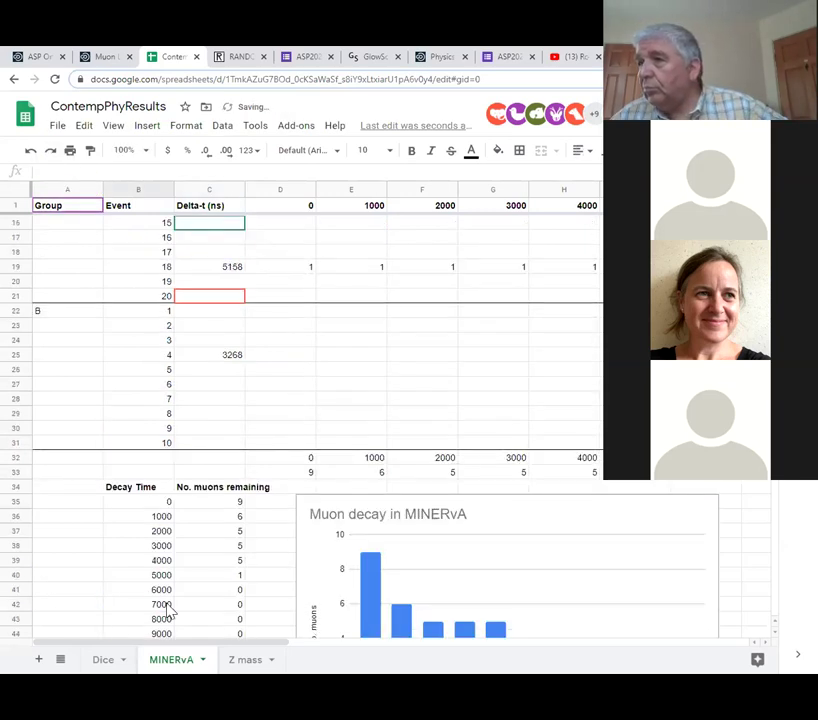
{"action": "scroll", "coordinate": [169, 608], "scroll_direction": "up", "scroll_amount": 1}
{"action": "scroll", "coordinate": [170, 611], "scroll_direction": "down", "scroll_amount": 5}
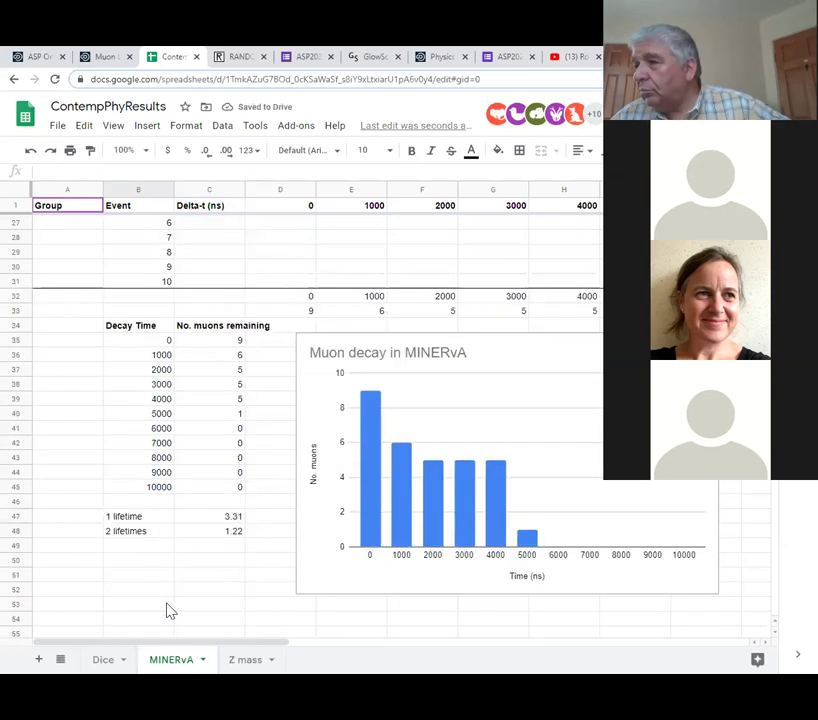
{"action": "scroll", "coordinate": [169, 611], "scroll_direction": "down", "scroll_amount": 3}
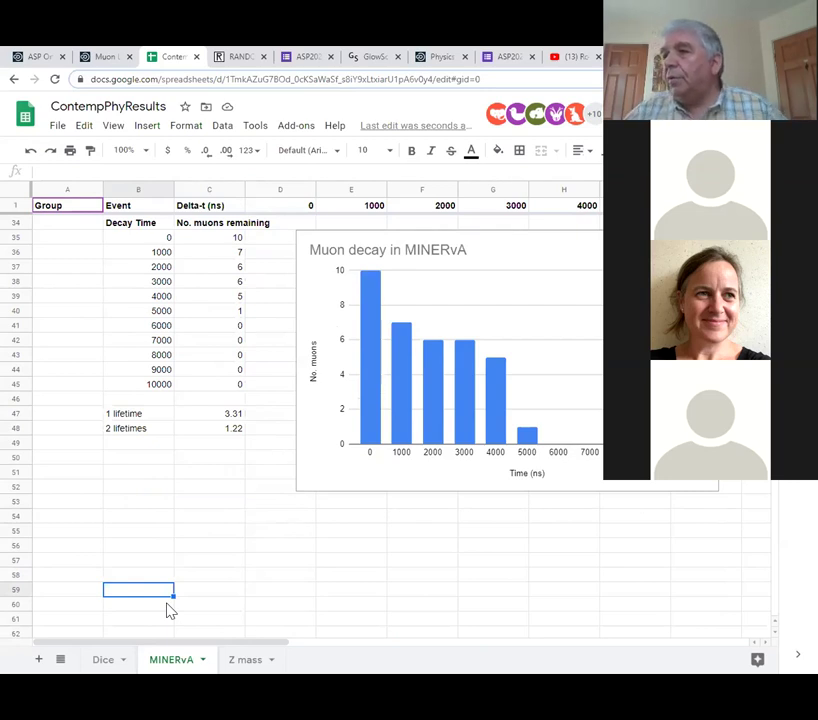
{"action": "scroll", "coordinate": [268, 519], "scroll_direction": "up", "scroll_amount": 5}
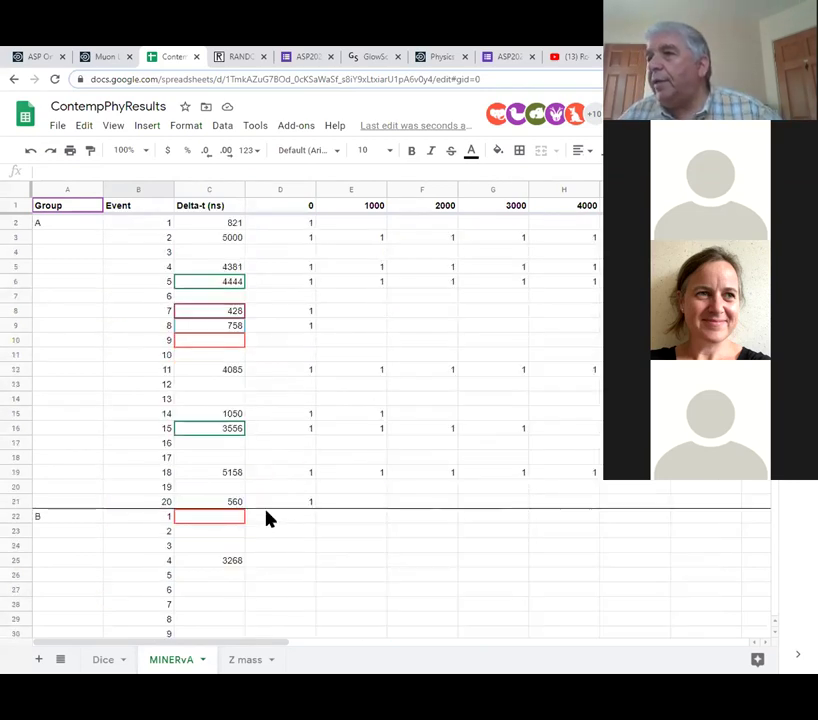
{"action": "scroll", "coordinate": [268, 519], "scroll_direction": "down", "scroll_amount": 2}
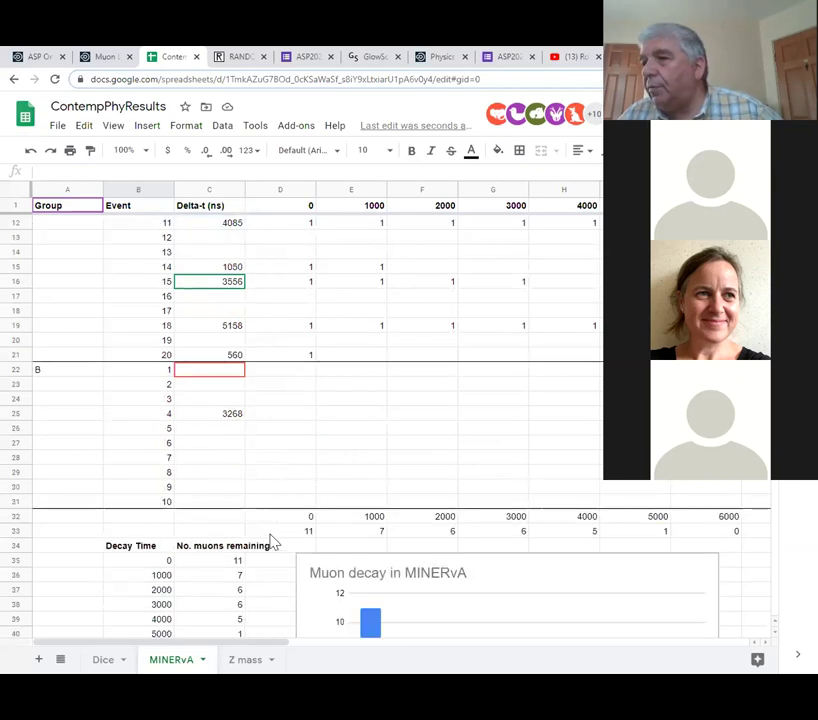
{"action": "scroll", "coordinate": [268, 534], "scroll_direction": "down", "scroll_amount": 3}
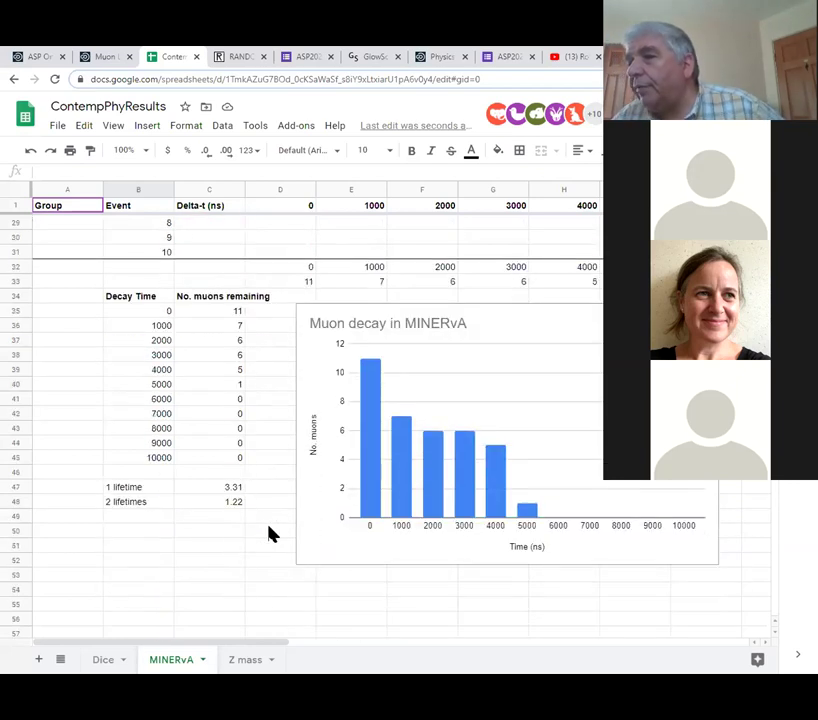
{"action": "left_click", "coordinate": [207, 490]}
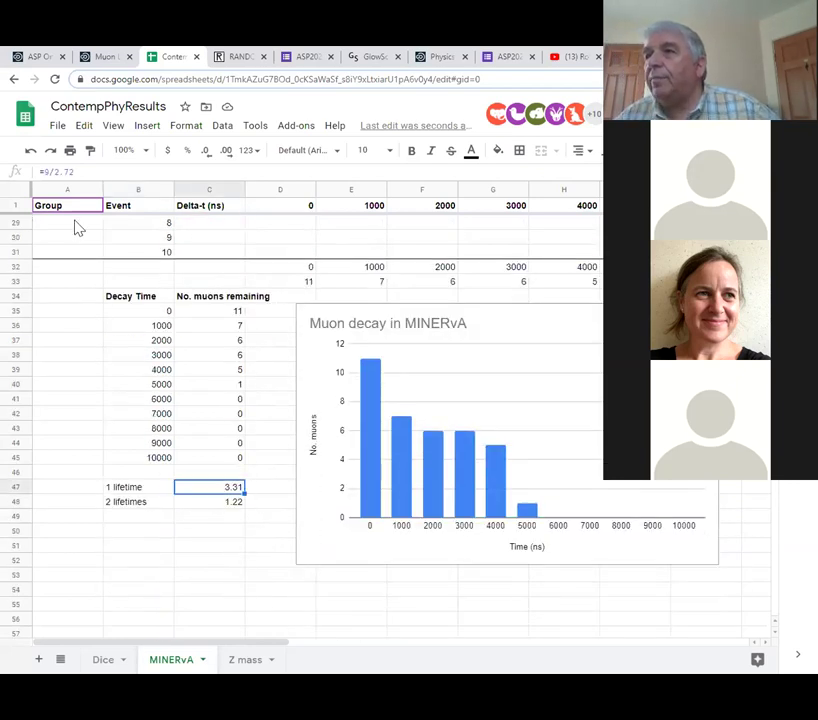
{"action": "left_click", "coordinate": [46, 170]}
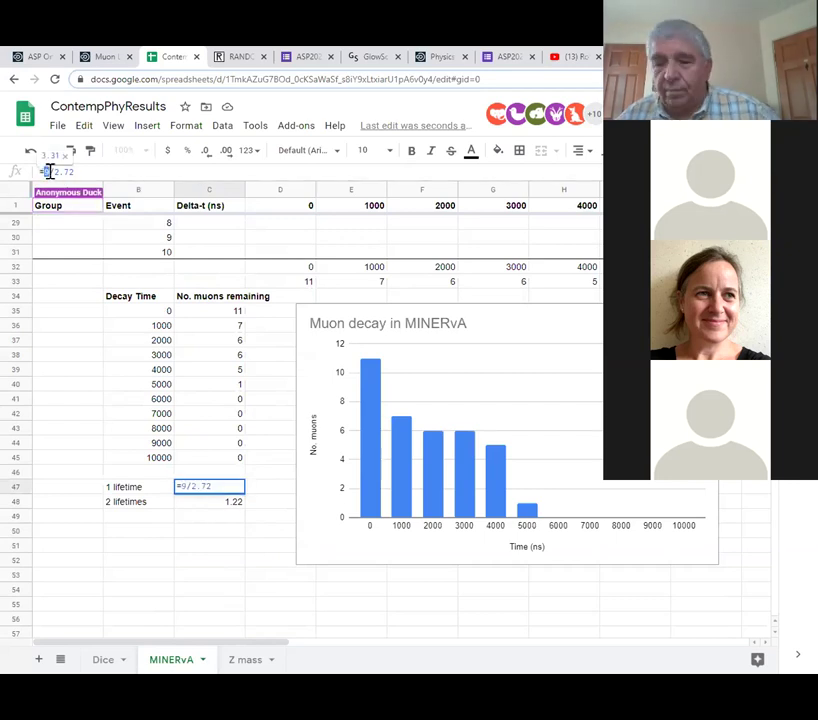
{"action": "double_click", "coordinate": [48, 172]}
{"action": "type", "text": "11"}
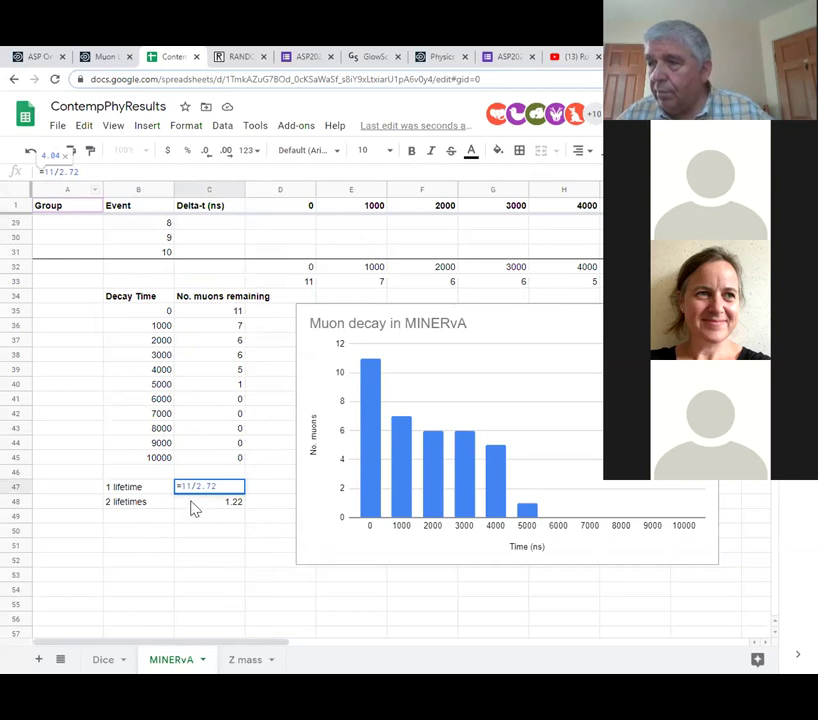
- Set the 2 lifetimes formula to =11/(2.72^2)
{"action": "left_click", "coordinate": [189, 505]}
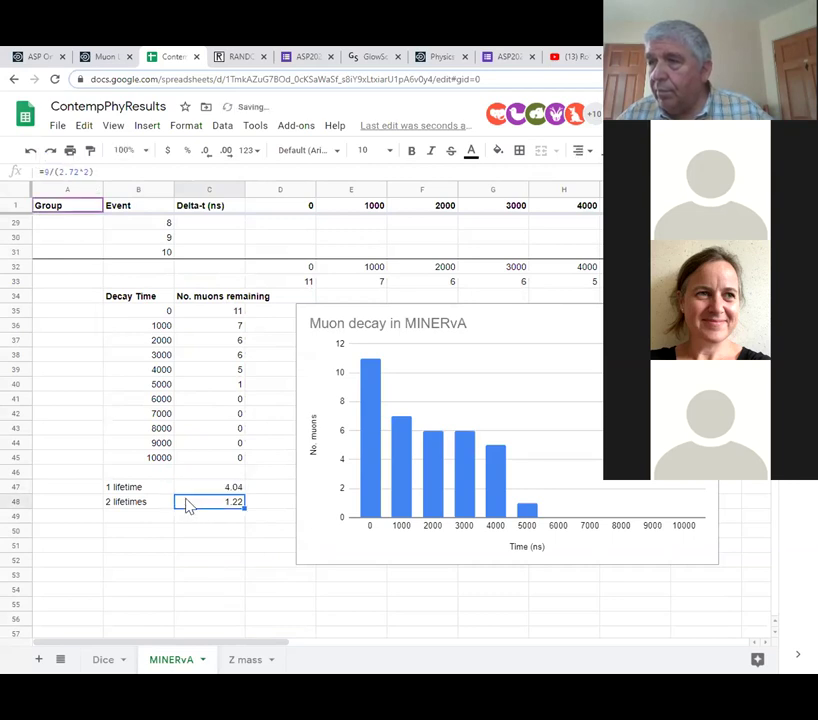
{"action": "left_click", "coordinate": [48, 172]}
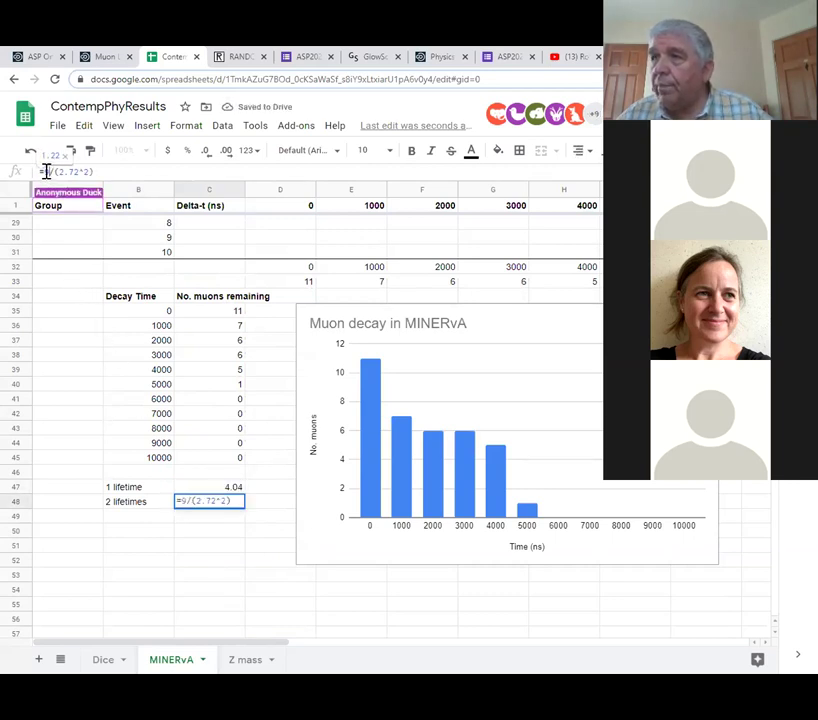
{"action": "type", "text": "11"}
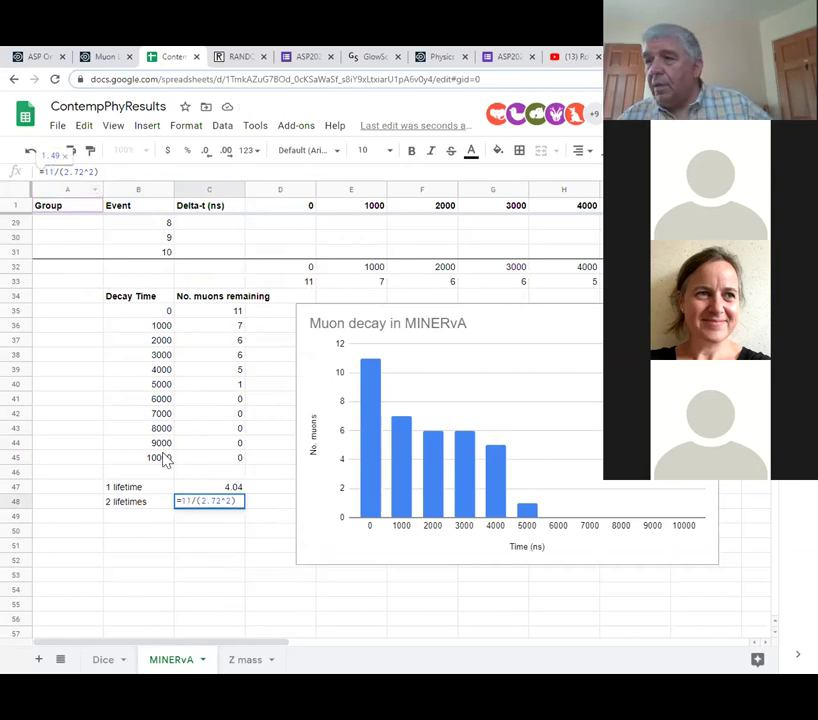
{"action": "key", "text": "Return"}
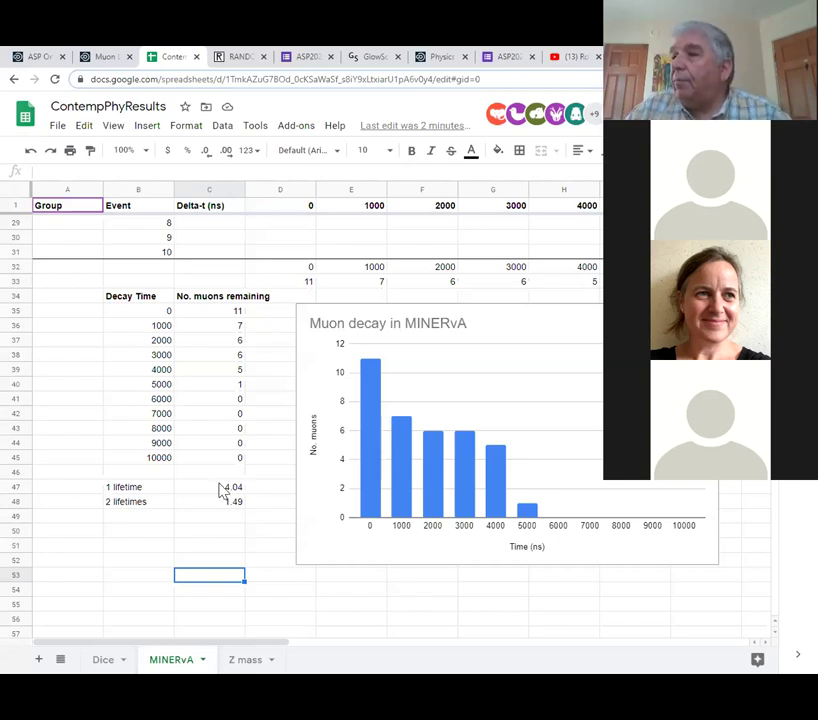
- Switch to the physics education PDF and show the Exponential Decay: Muons slide with the breakout-room instructions
{"action": "scroll", "coordinate": [262, 490], "scroll_direction": "up", "scroll_amount": 2}
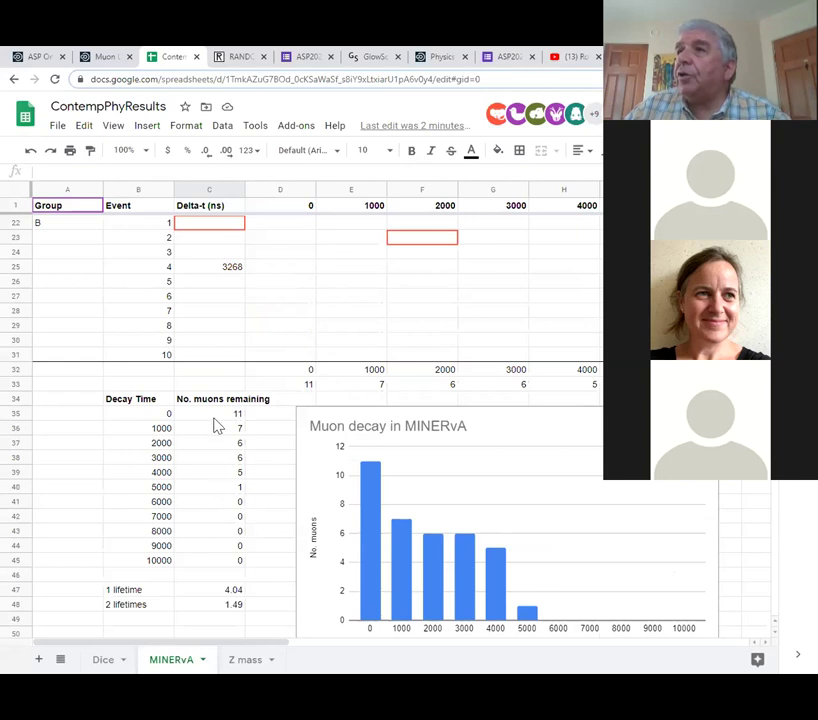
{"action": "left_click", "coordinate": [106, 60]}
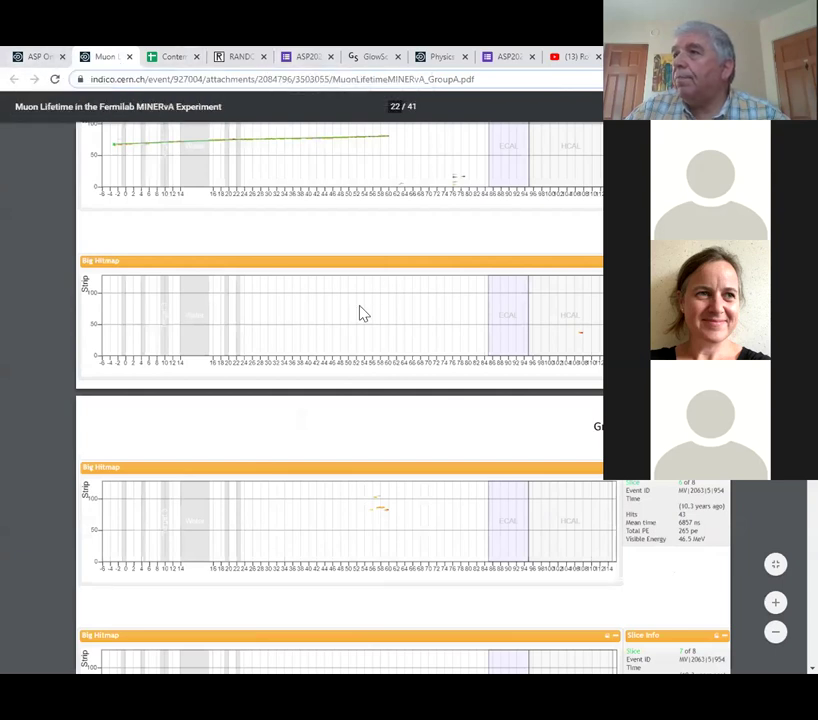
{"action": "left_click", "coordinate": [440, 58]}
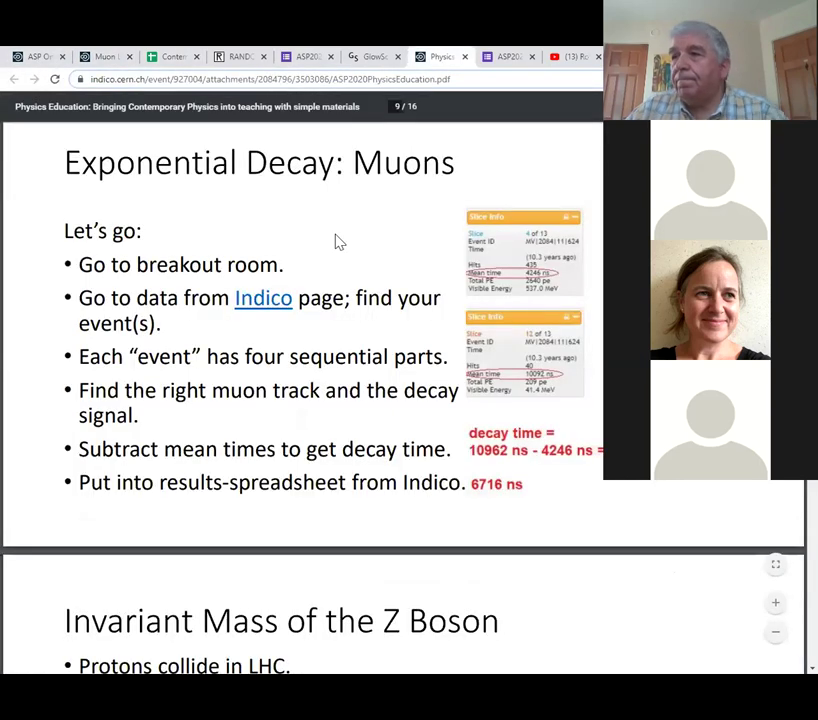
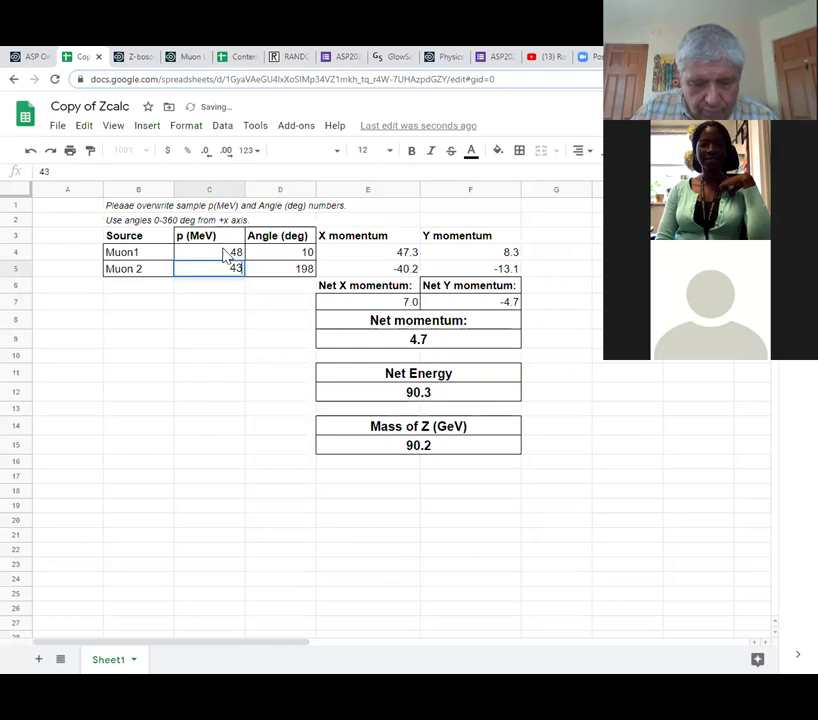
- Set Muon 2's momentum to 43.6 in the Zcalc copy, and select the event A, breakout 1 mass in the Z mass results
{"action": "left_click", "coordinate": [215, 345]}
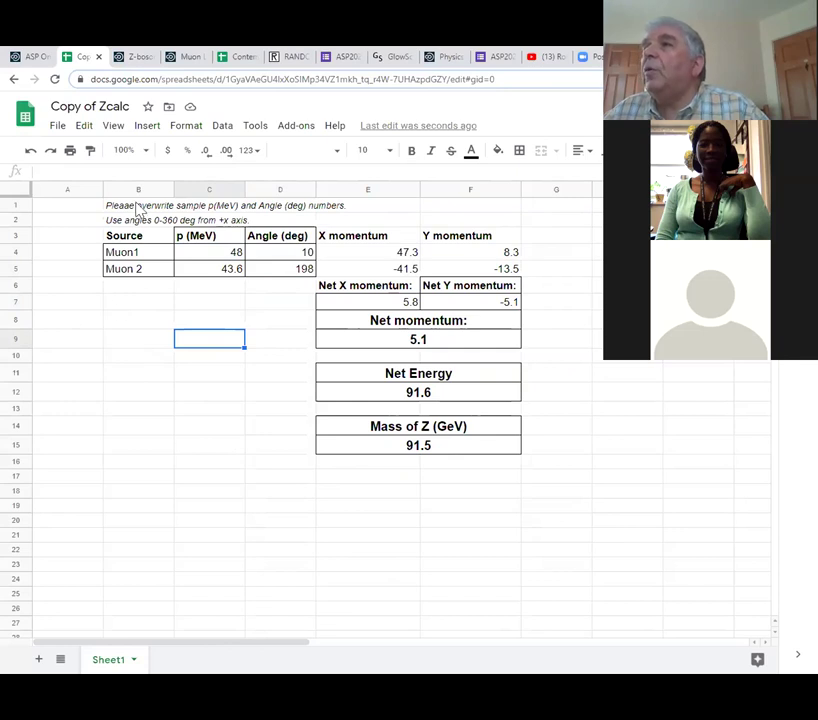
{"action": "left_click", "coordinate": [140, 62]}
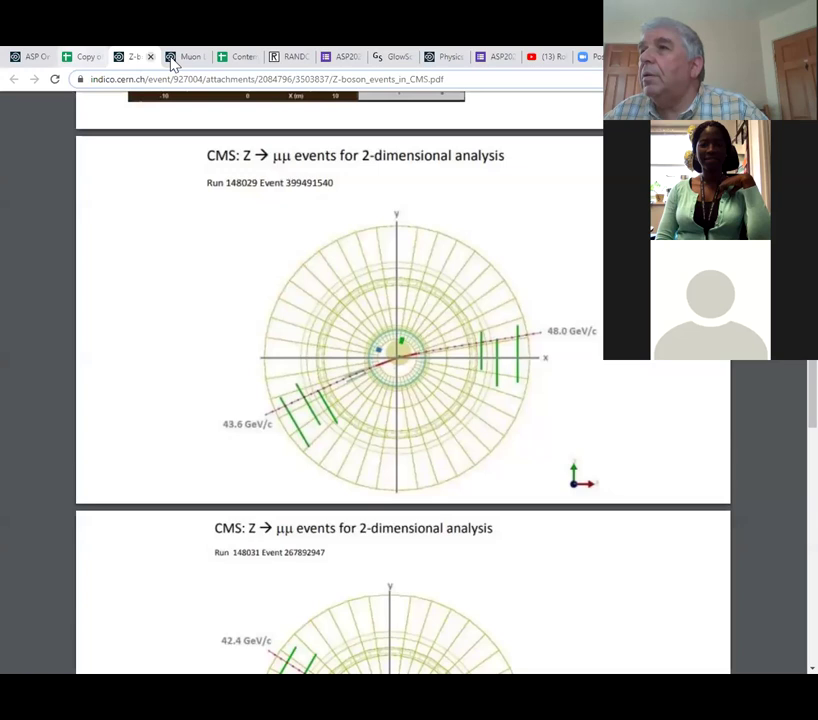
{"action": "left_click", "coordinate": [232, 60]}
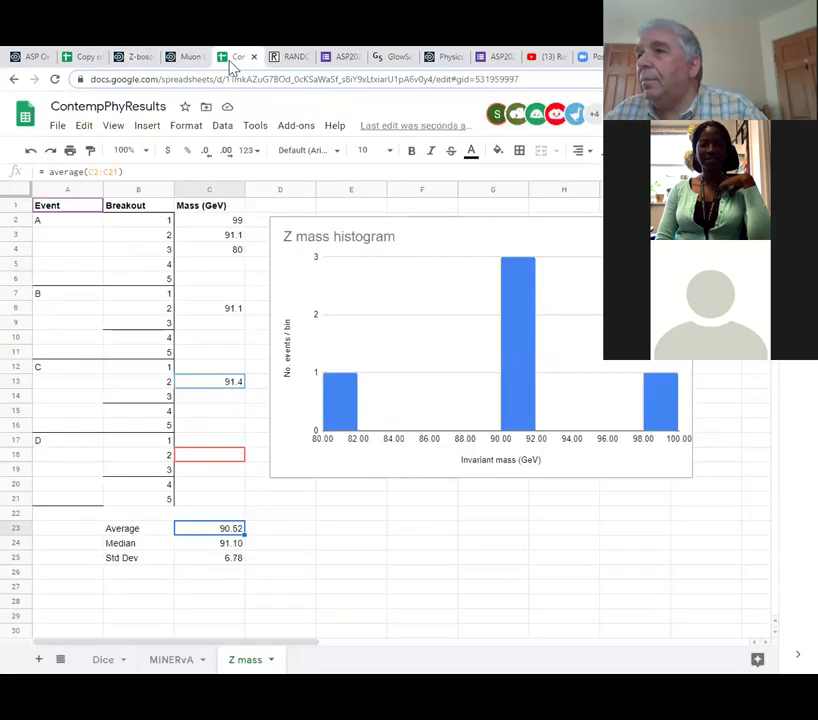
{"action": "left_click", "coordinate": [218, 222]}
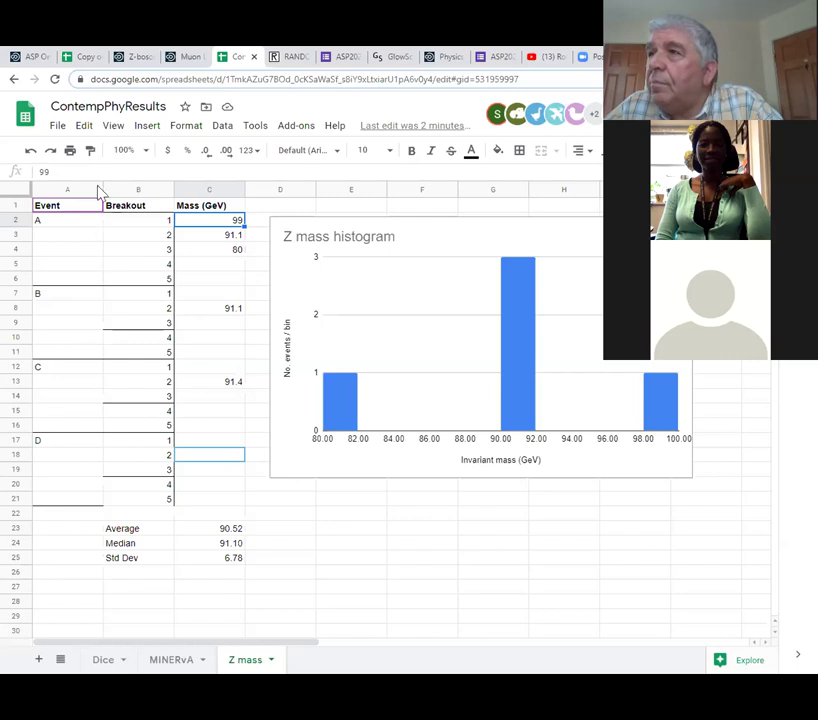
- Recheck the calculated Z mass in the Zcalc copy and close the Group A muon lifetime PDF
{"action": "left_click", "coordinate": [87, 60]}
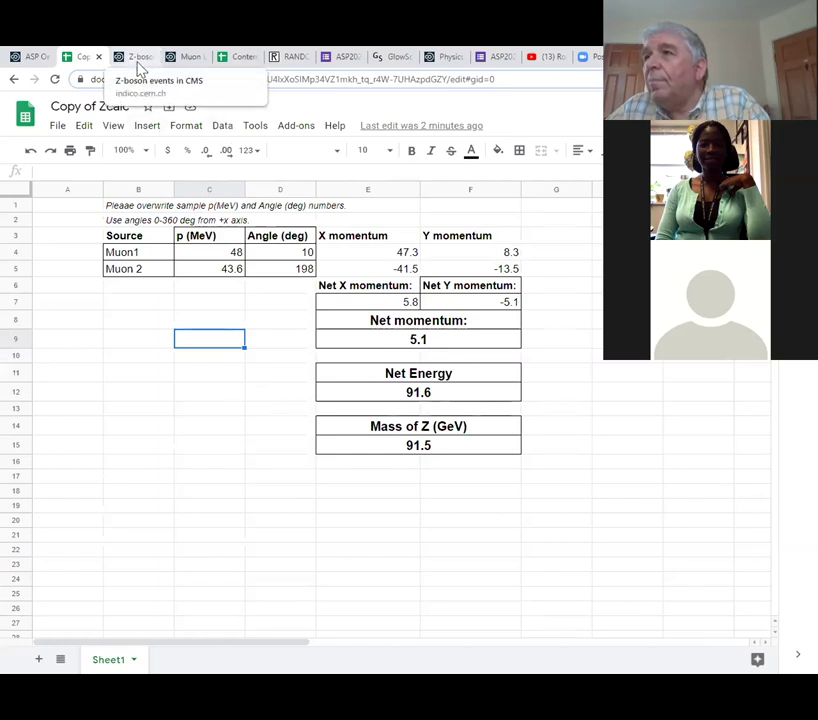
{"action": "left_click", "coordinate": [185, 57]}
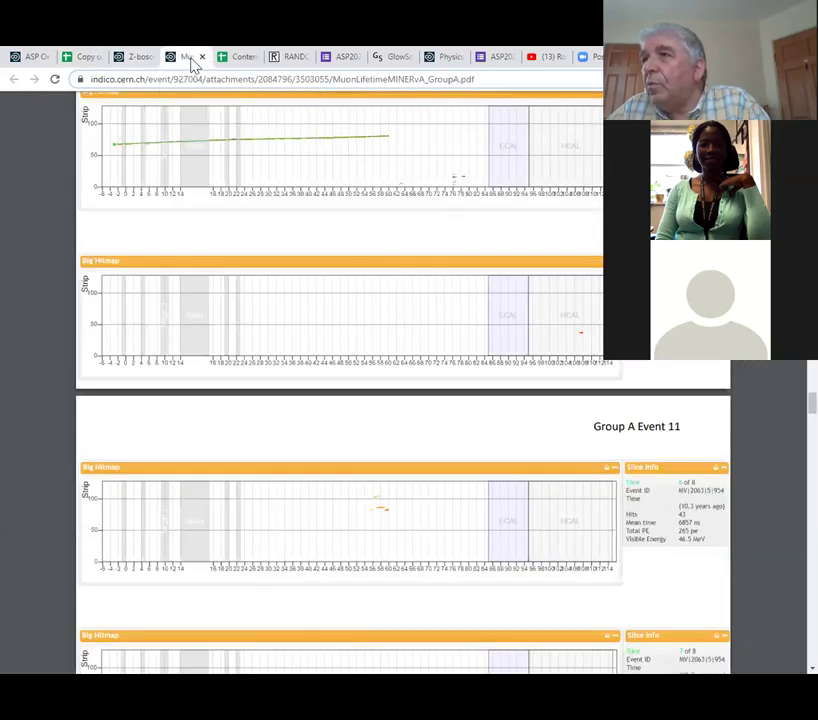
{"action": "left_click", "coordinate": [201, 58]}
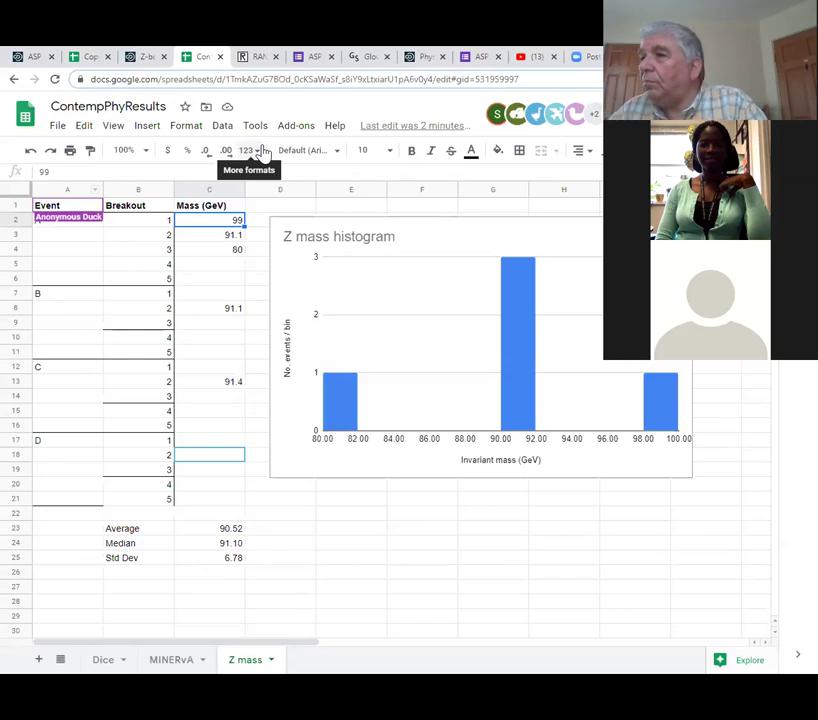
- Set the Z mass entry for event A, breakout 1 to 91.5 GeV
{"action": "double_click", "coordinate": [226, 226]}
{"action": "key", "text": "BackSpace"}
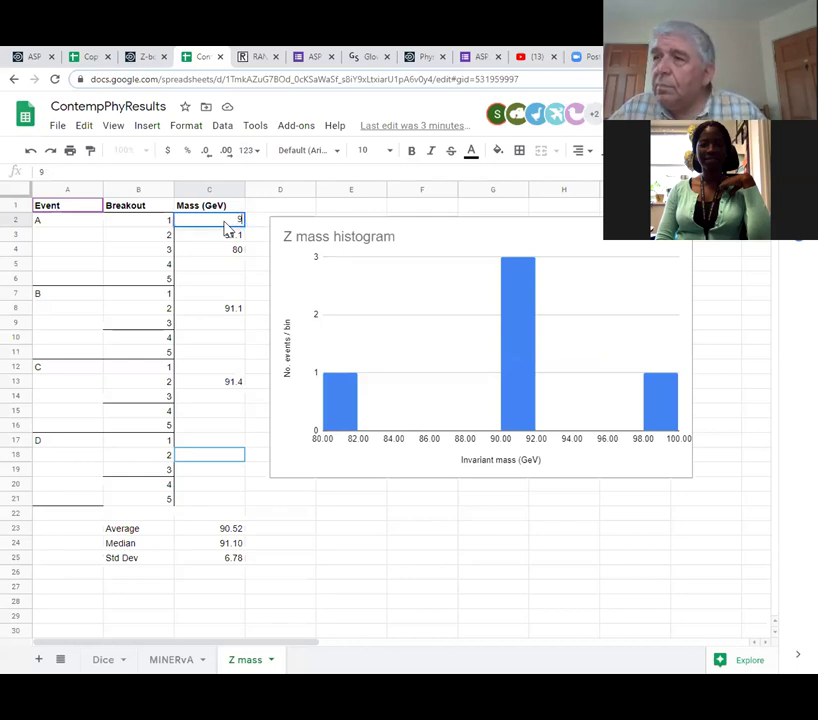
{"action": "type", "text": "2"}
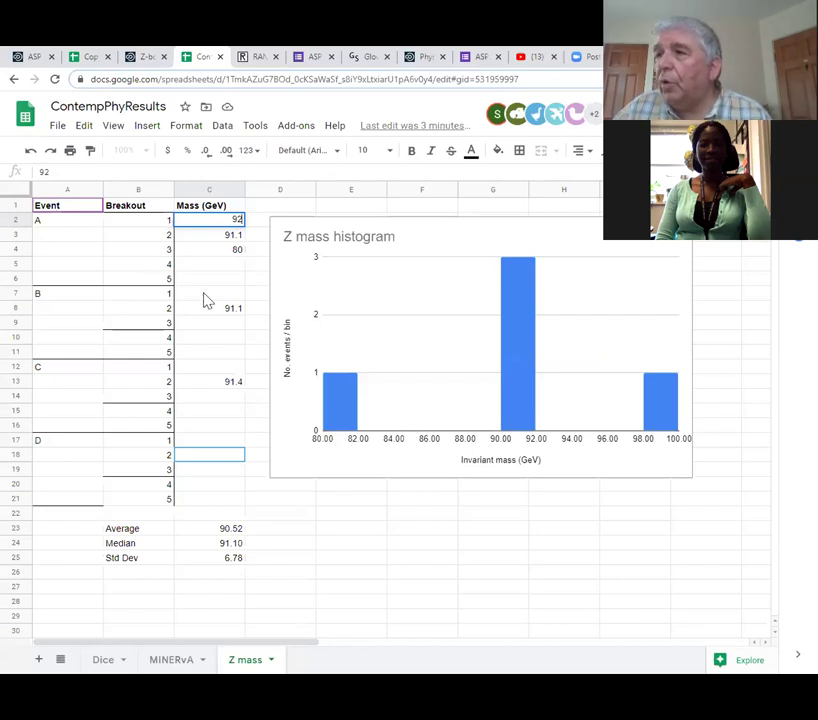
{"action": "type", "text": "91.5"}
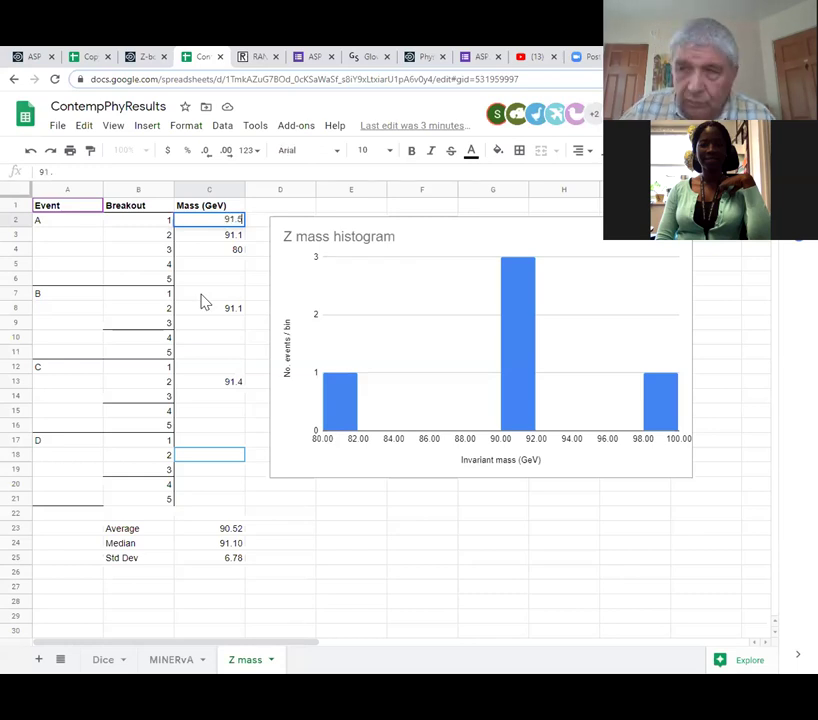
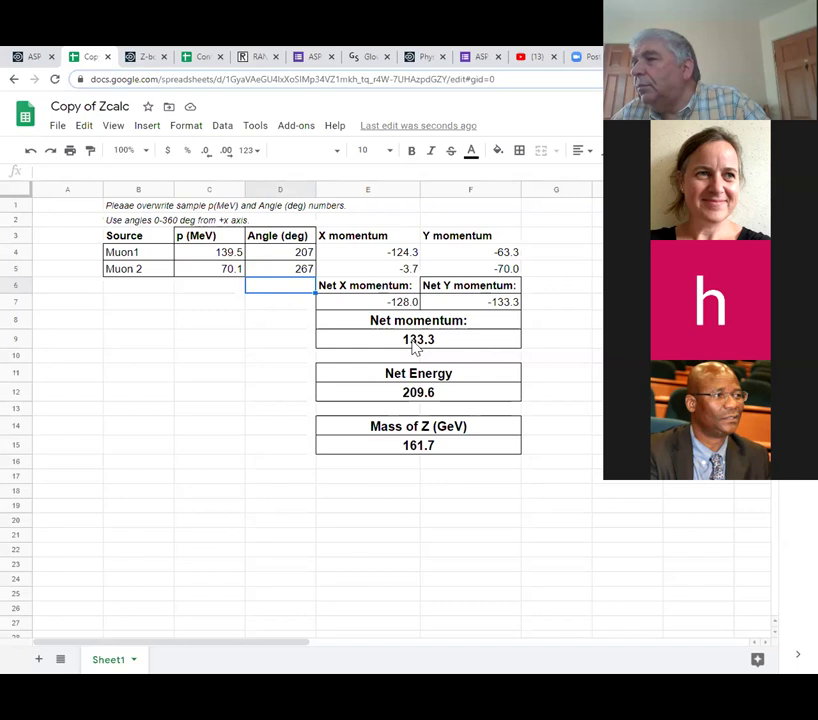
- Rewrite the Zcalc net momentum formula as =sqrt((F7^2)+(G7^2)), and show the CMS event with the 139.5 and 70.1 GeV/c muons
{"action": "left_click", "coordinate": [415, 345]}
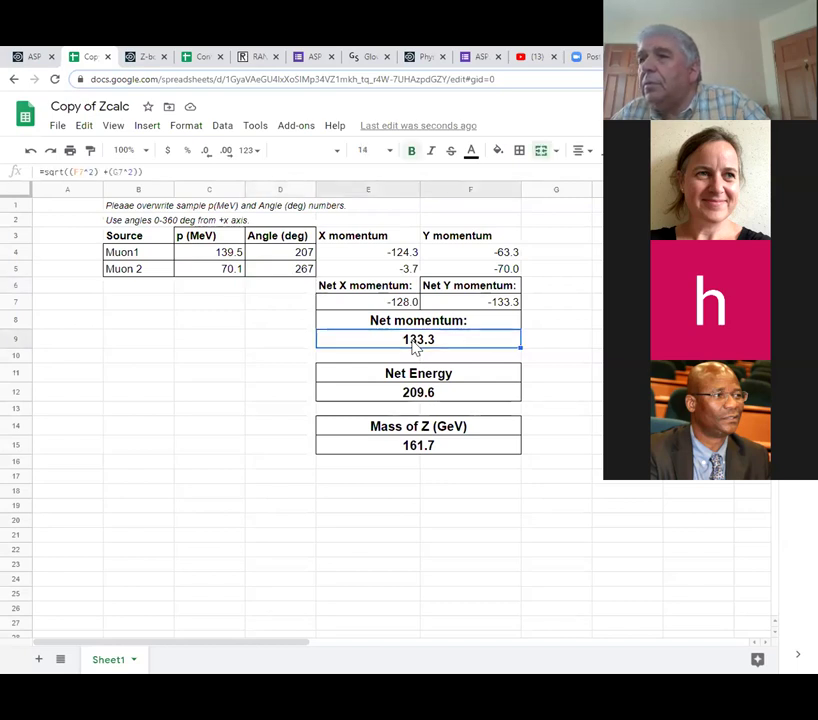
{"action": "left_click", "coordinate": [118, 171]}
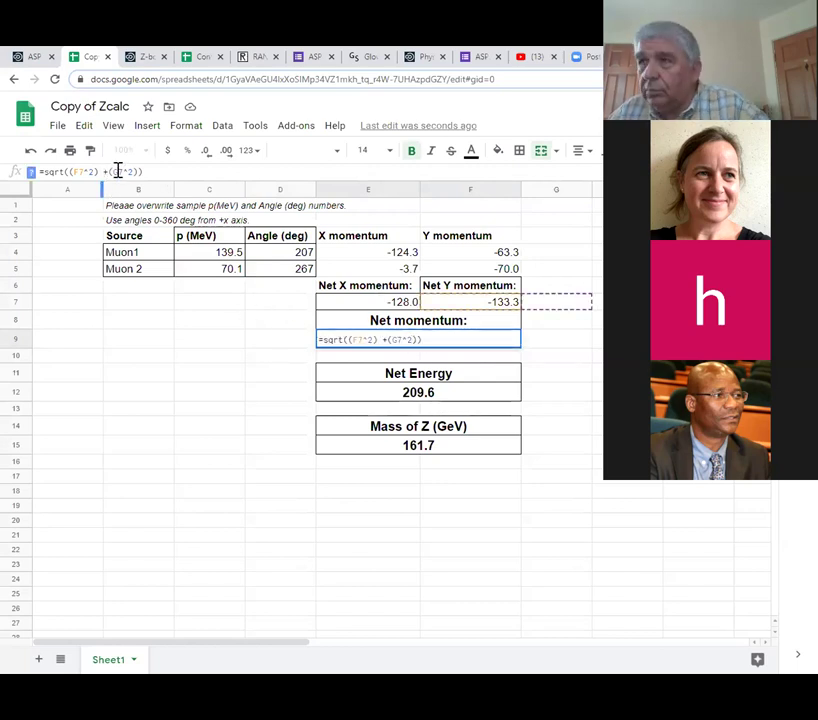
{"action": "key", "text": "BackSpace"}
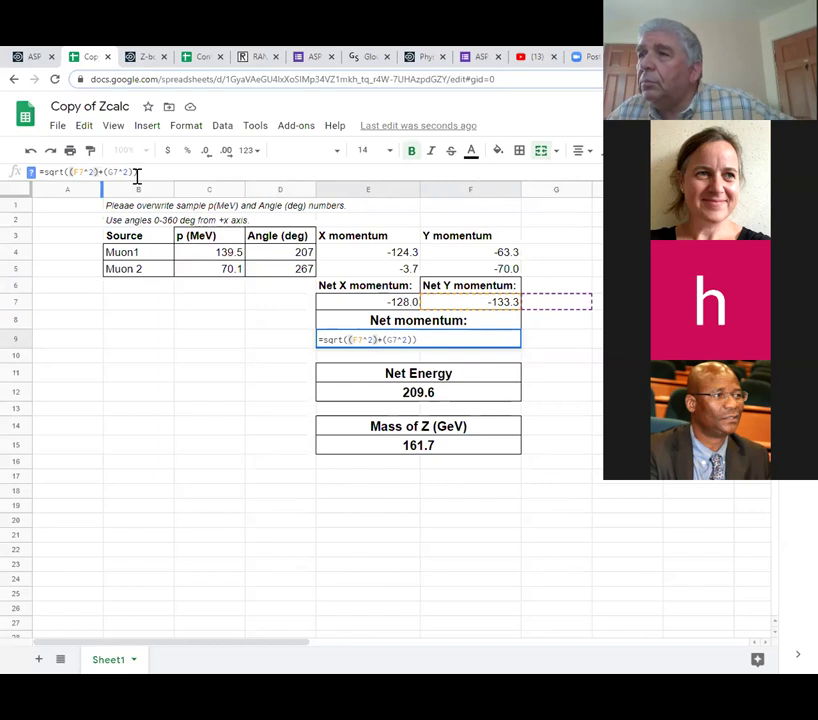
{"action": "key", "text": "Return"}
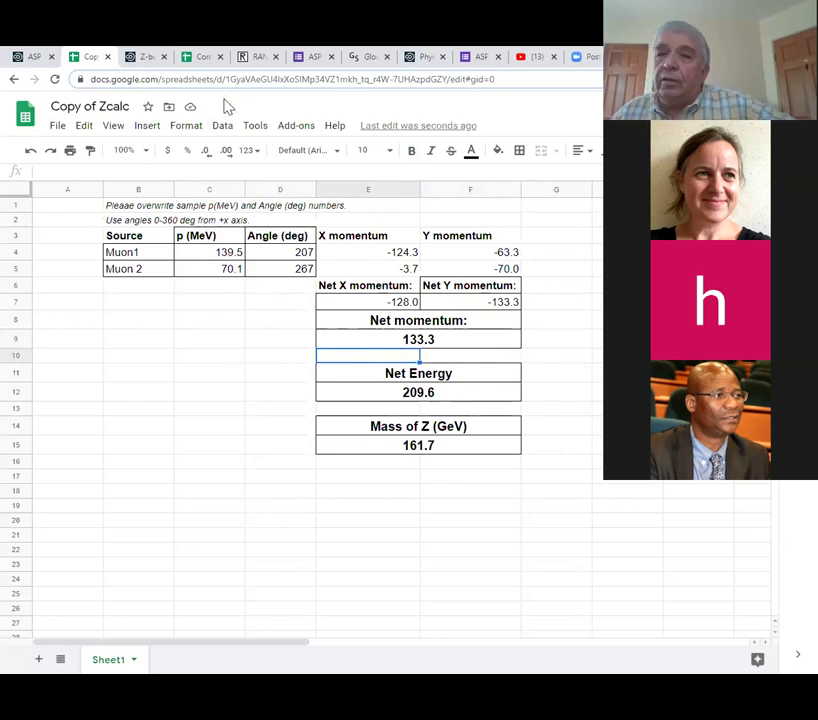
{"action": "left_click", "coordinate": [145, 60]}
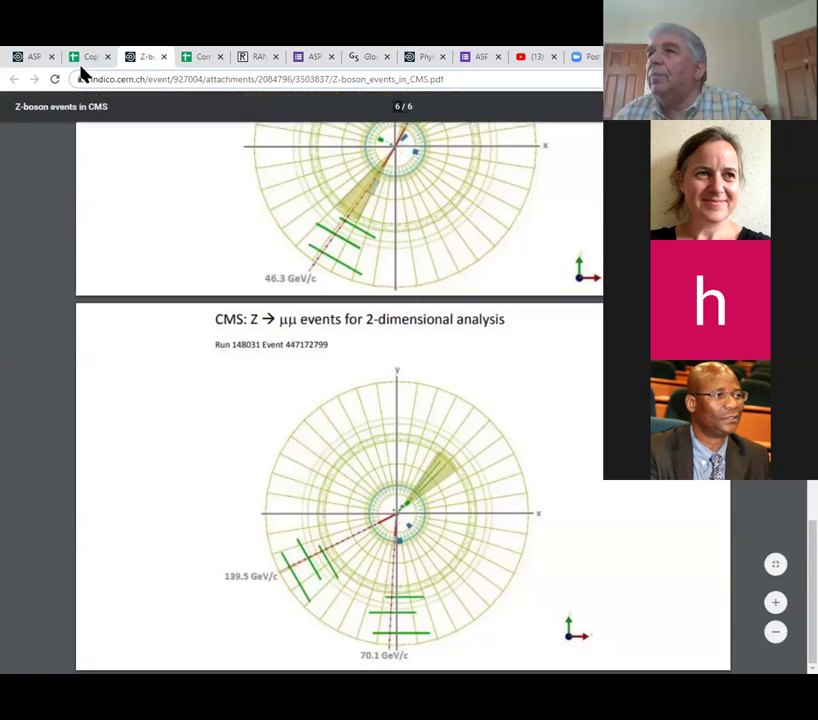
- In the results spreadsheet, set the Z mass histogram's horizontal axis minimum to 0
{"action": "left_click", "coordinate": [197, 57]}
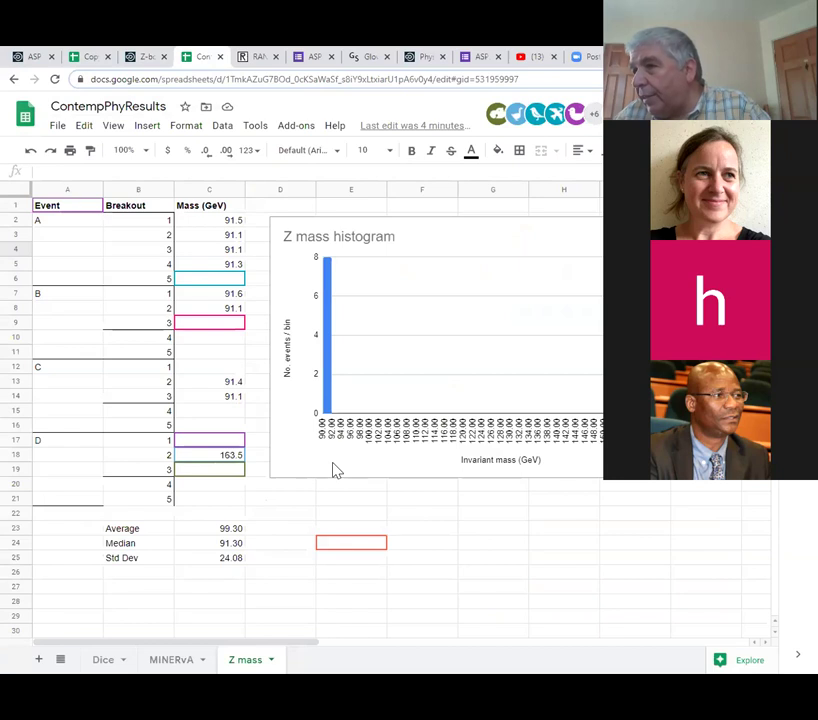
{"action": "left_click", "coordinate": [450, 330]}
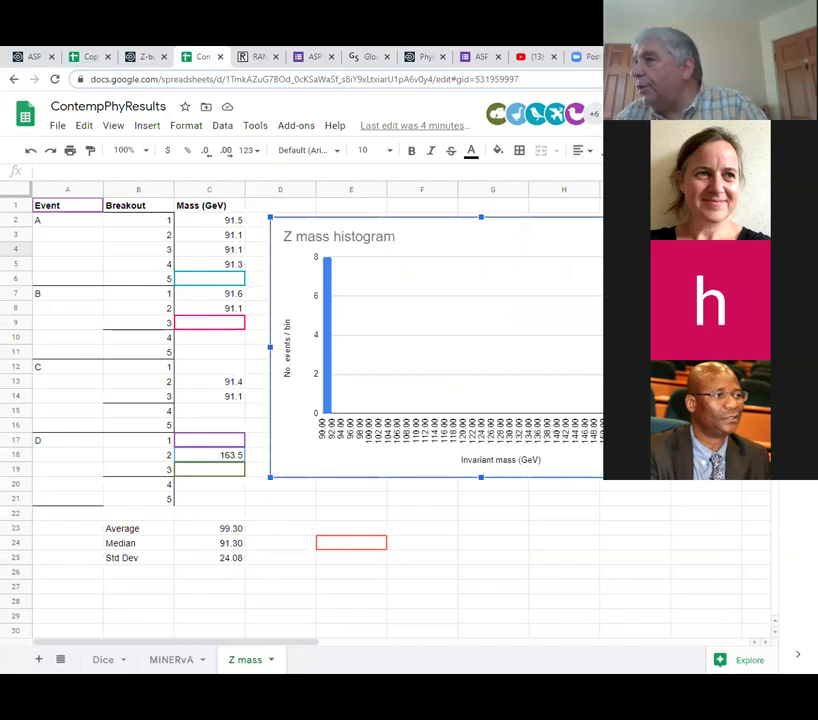
{"action": "left_click", "coordinate": [620, 229]}
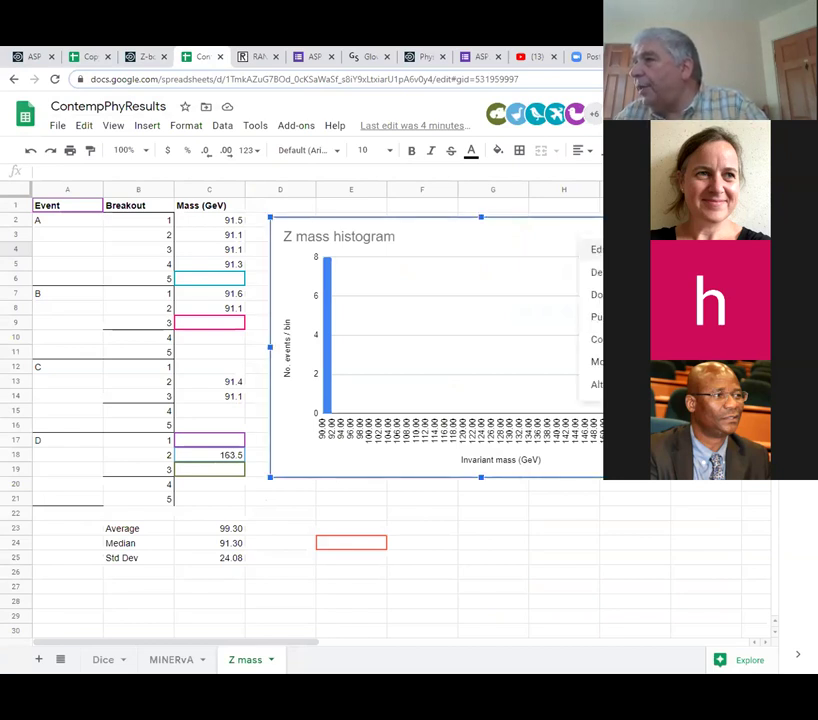
{"action": "key", "text": "Escape"}
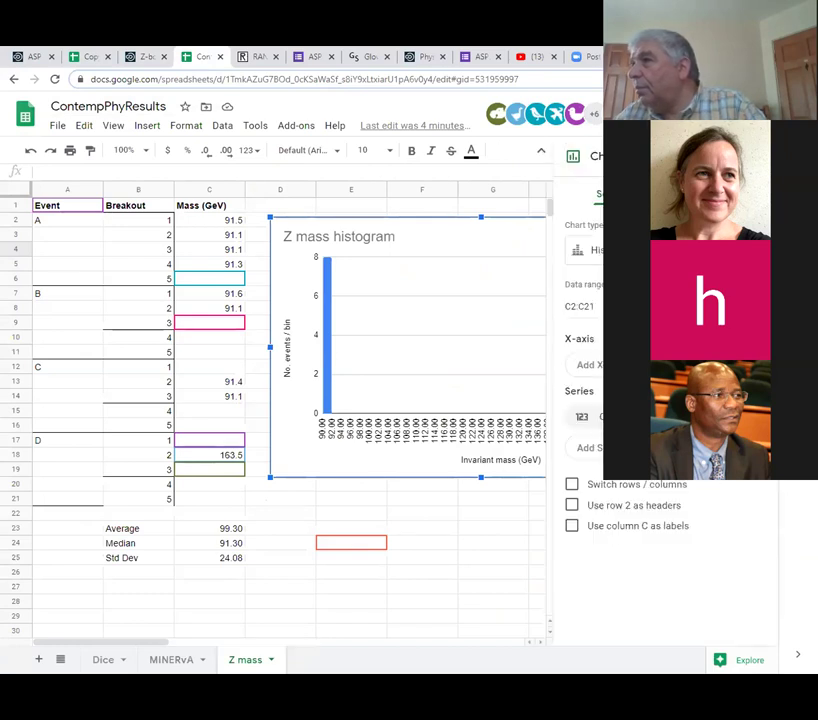
{"action": "left_click", "coordinate": [700, 193]}
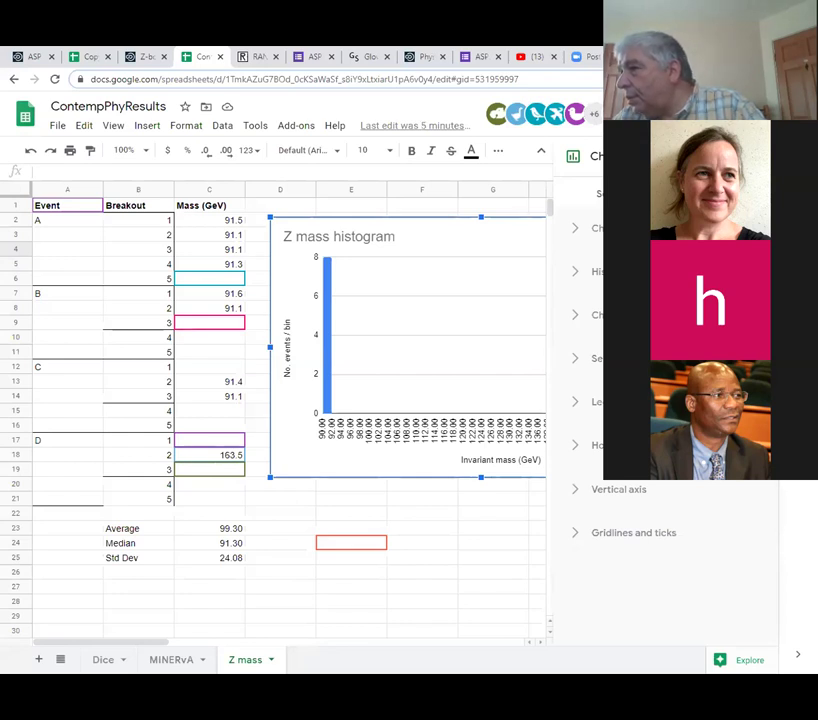
{"action": "left_click", "coordinate": [595, 445]}
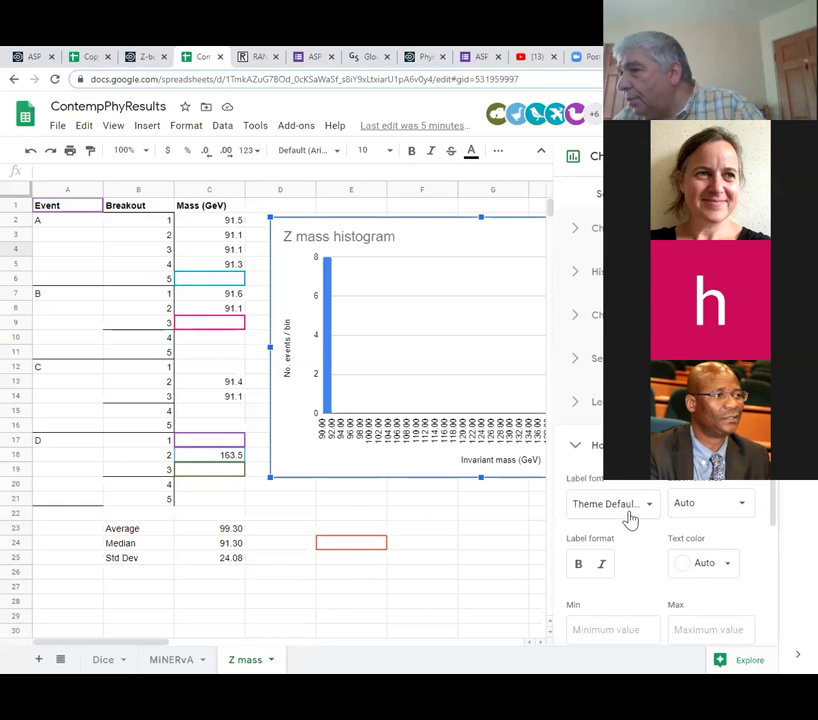
{"action": "scroll", "coordinate": [660, 540], "scroll_direction": "down", "scroll_amount": 3}
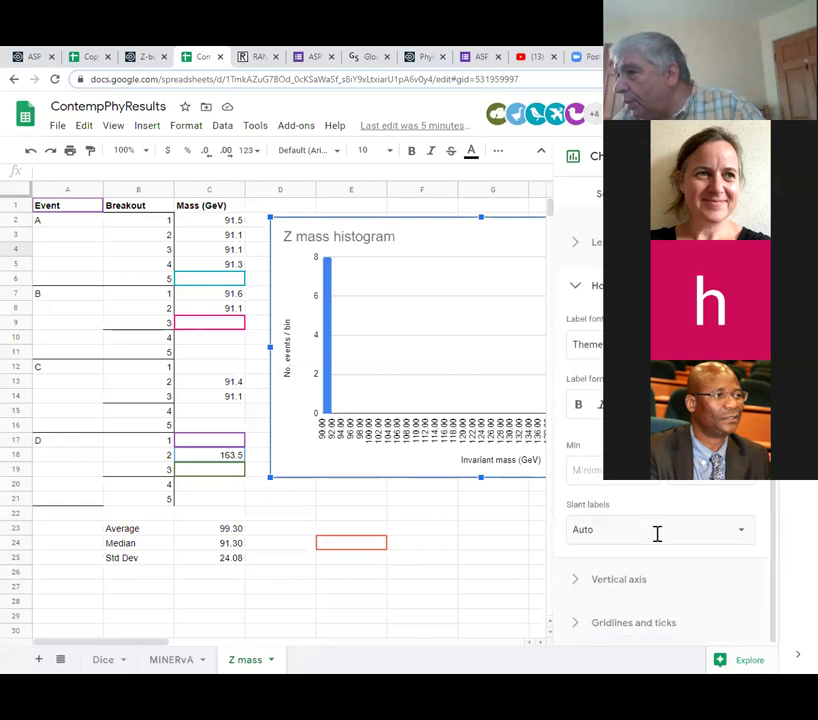
{"action": "left_click", "coordinate": [612, 472]}
{"action": "type", "text": "0"}
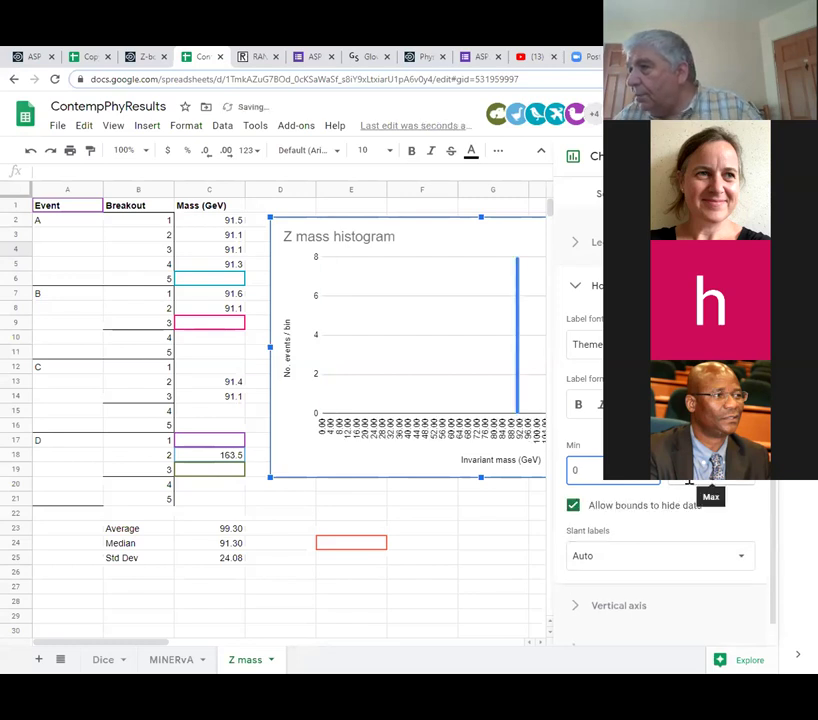
{"action": "left_click", "coordinate": [495, 498]}
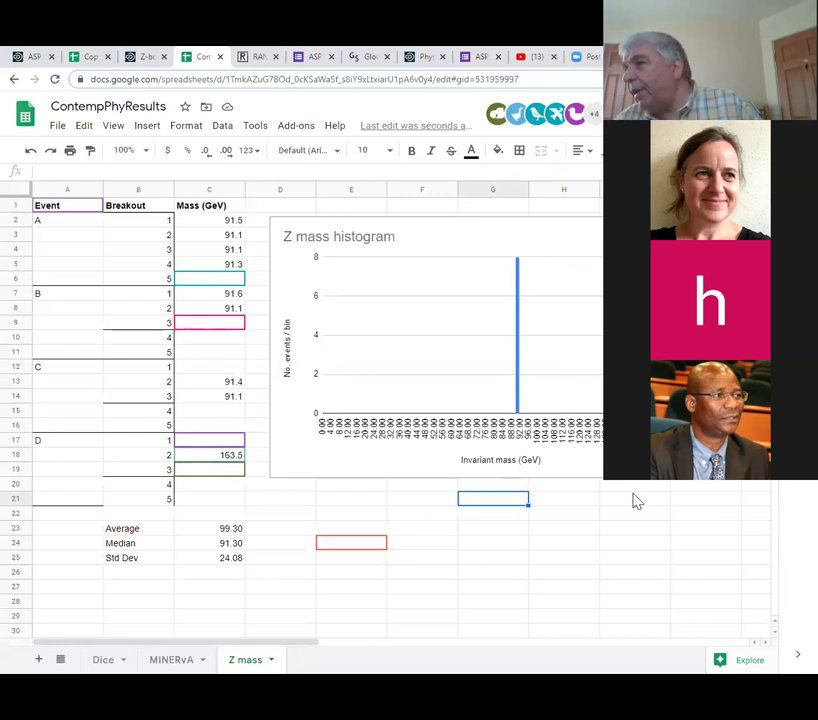
- Set the Z mass histogram's bucket size to .5 and leave the chart editor
{"action": "left_click", "coordinate": [645, 460]}
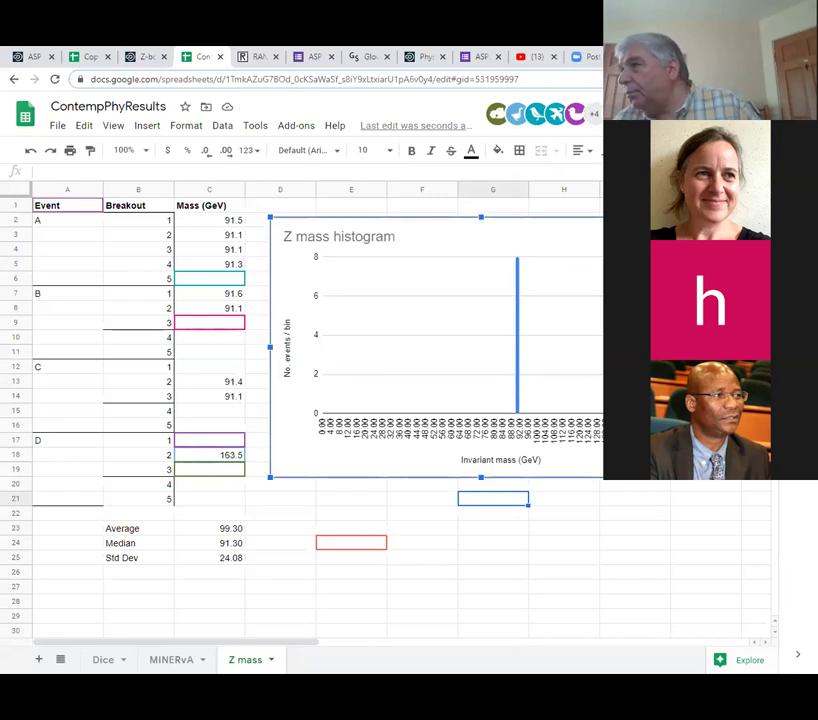
{"action": "left_click", "coordinate": [660, 230]}
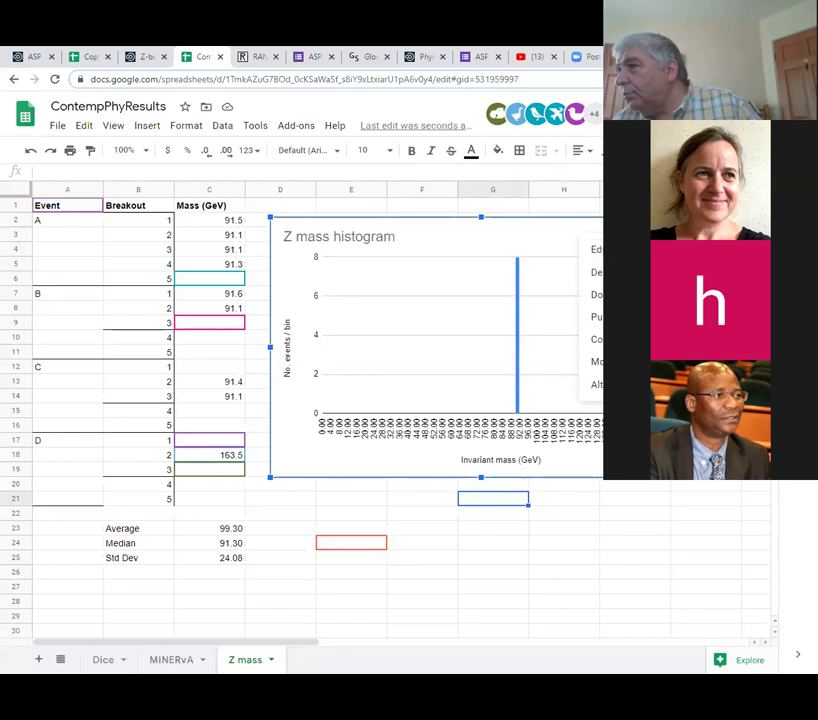
{"action": "left_click", "coordinate": [615, 249]}
{"action": "left_click", "coordinate": [700, 194]}
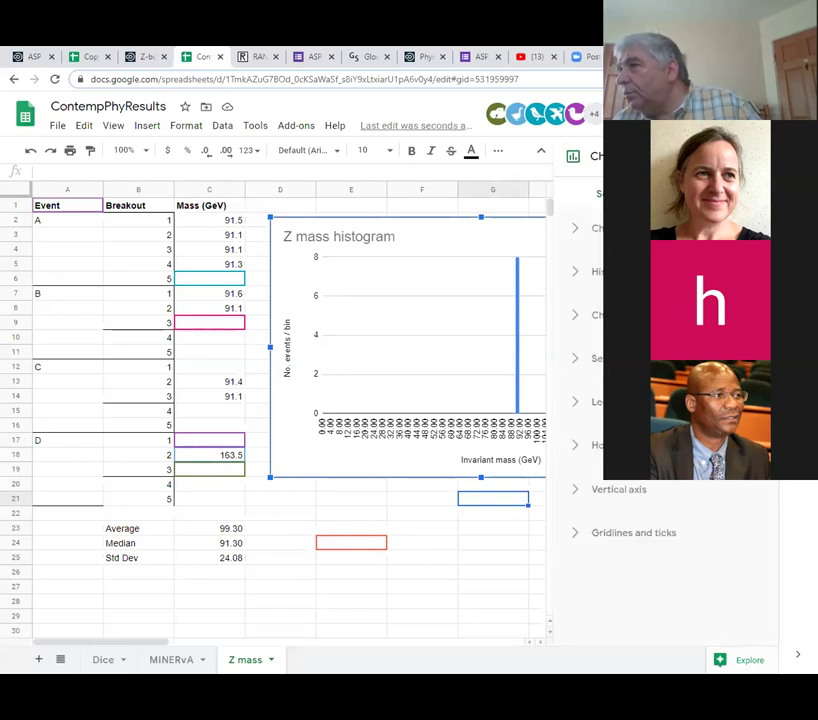
{"action": "left_click", "coordinate": [620, 271]}
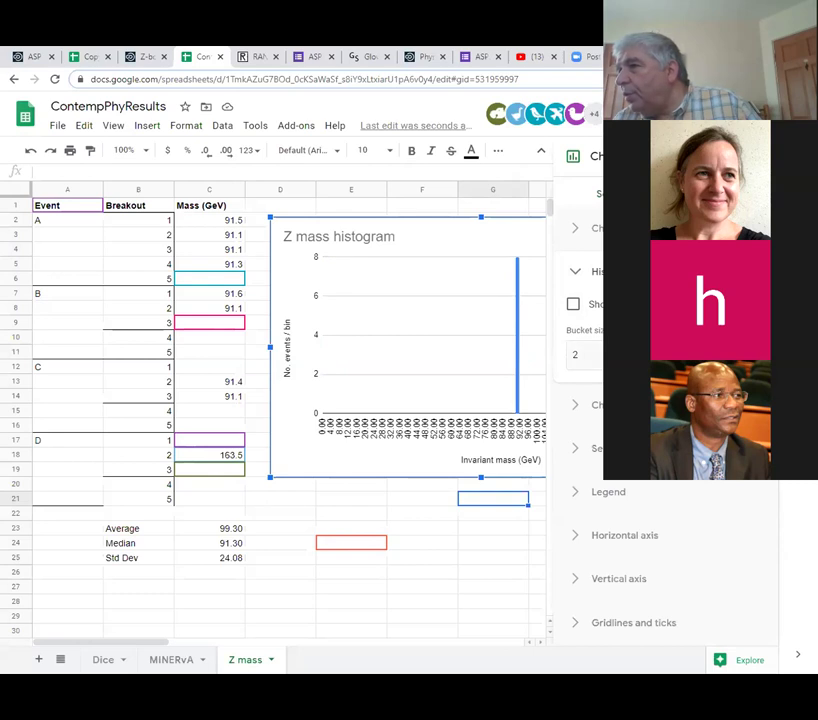
{"action": "left_click", "coordinate": [640, 354]}
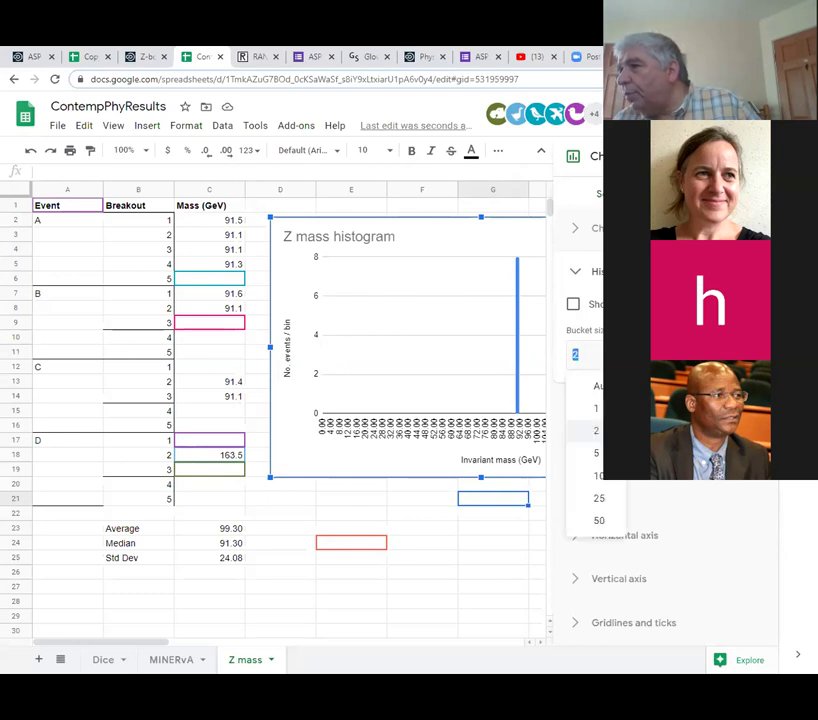
{"action": "left_click", "coordinate": [595, 409]}
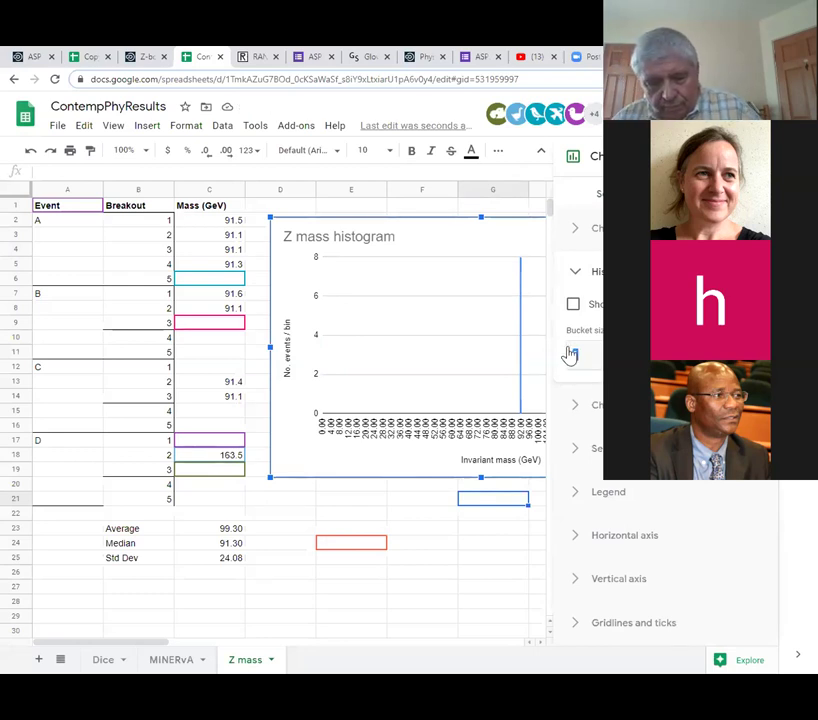
{"action": "type", "text": ".5"}
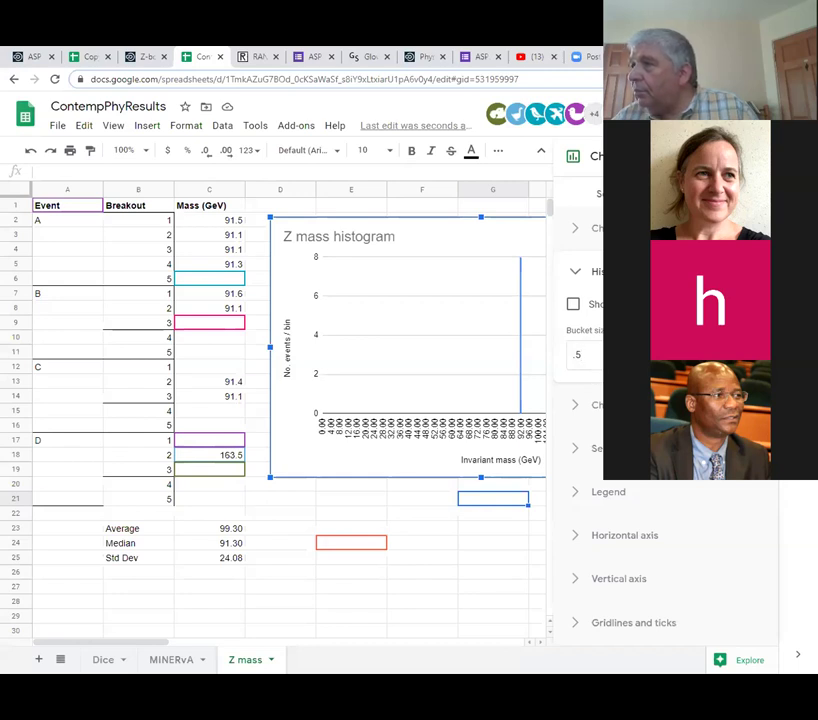
{"action": "key", "text": "Escape"}
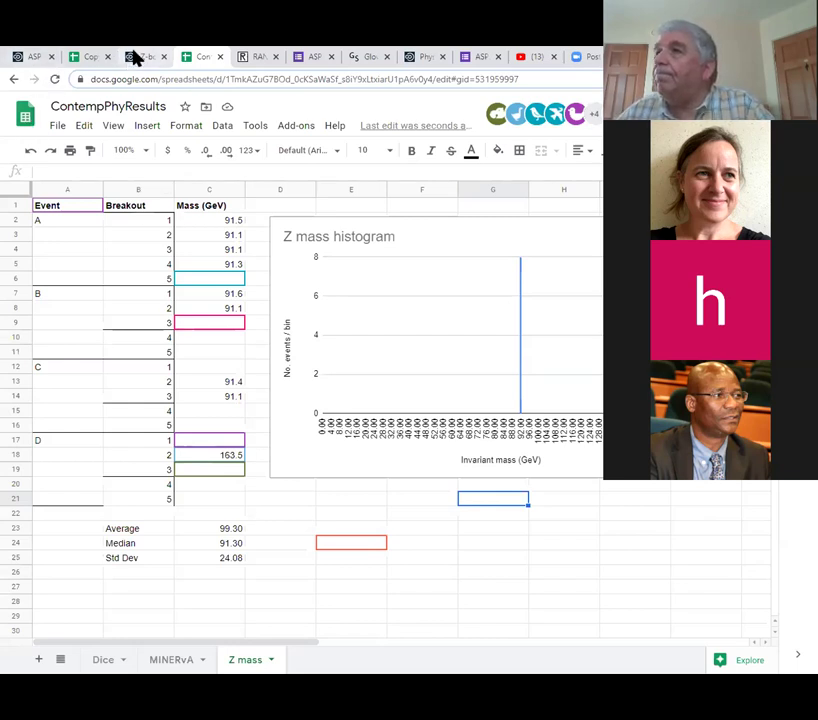
- Switch to the physics education PDF and show the Bonus: A Look at Python slide
{"action": "left_click", "coordinate": [418, 57]}
{"action": "scroll", "coordinate": [190, 306], "scroll_direction": "down", "scroll_amount": 10}
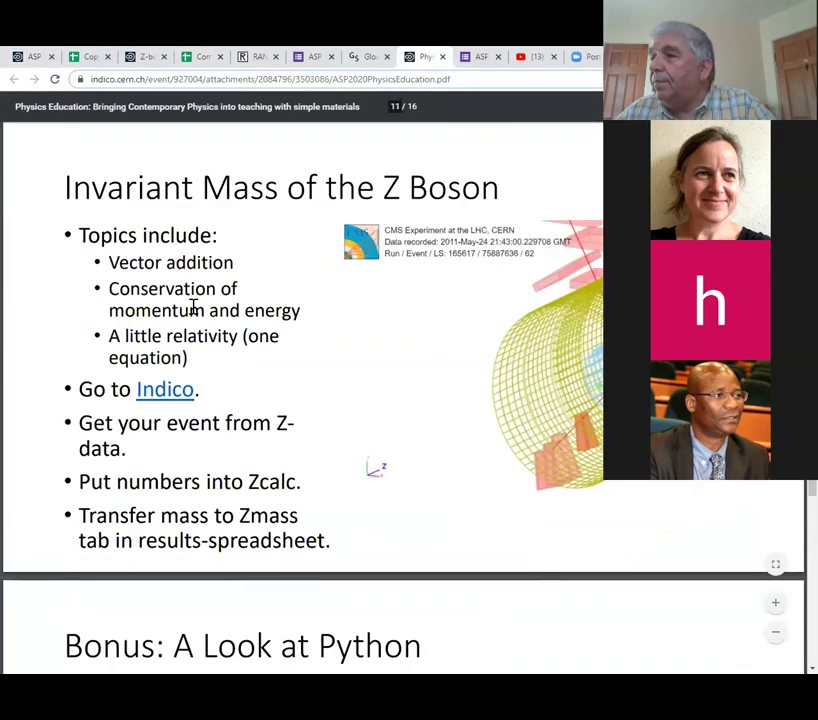
{"action": "scroll", "coordinate": [192, 312], "scroll_direction": "down", "scroll_amount": 3}
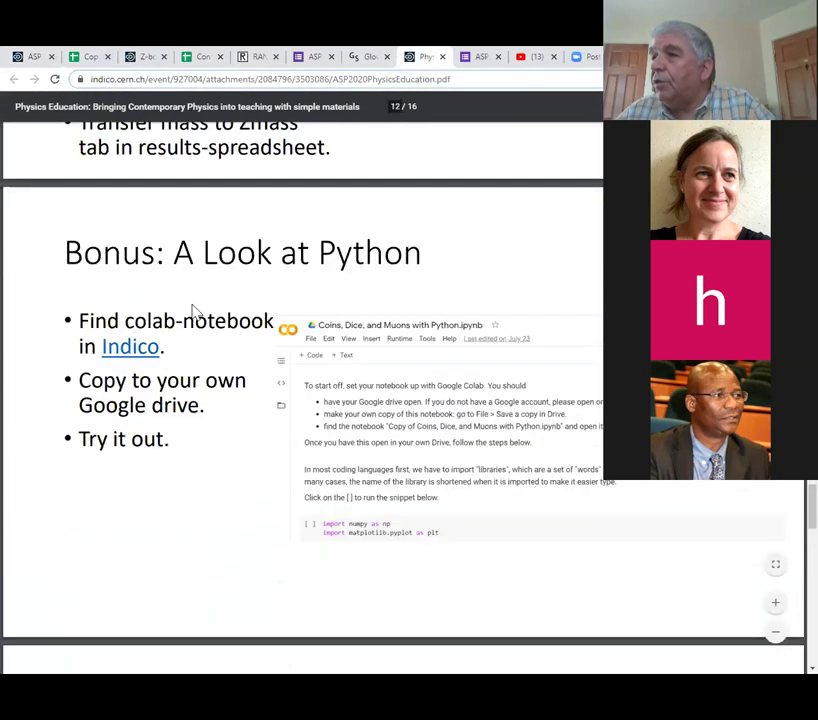
{"action": "scroll", "coordinate": [192, 314], "scroll_direction": "up", "scroll_amount": 1}
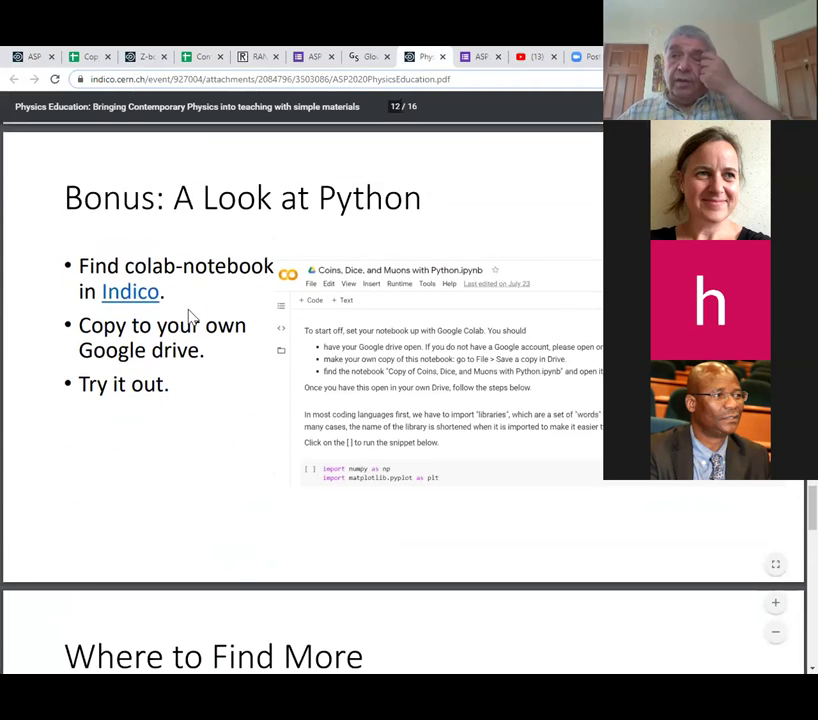